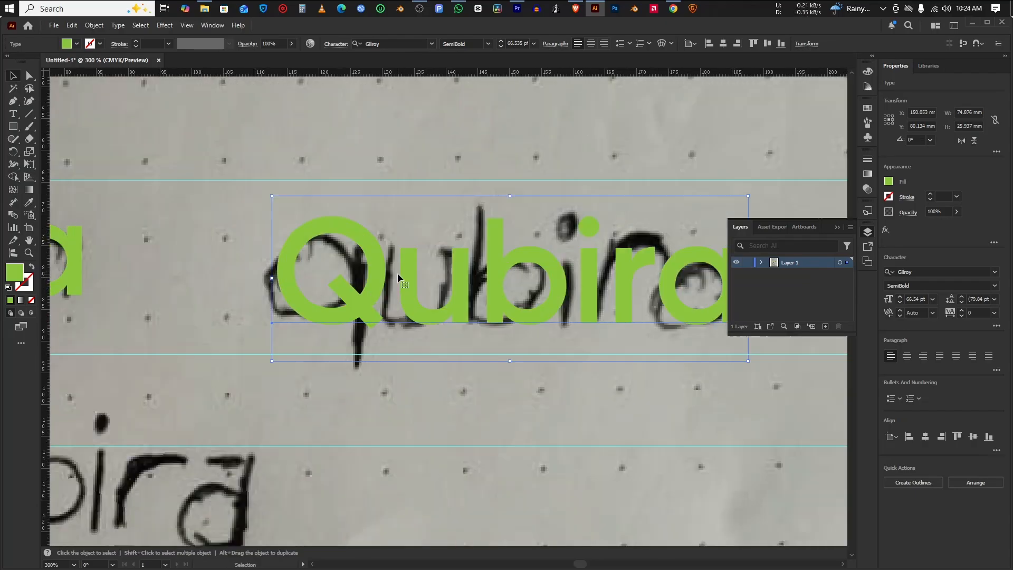
Change the second Gilroy wordmark to lowercase "qubira" and duplicate it over the third sketch.
text(q)
key(Escape)
key(ctrl+1)
click(462, 354)
drag(462, 354, 606, 346)
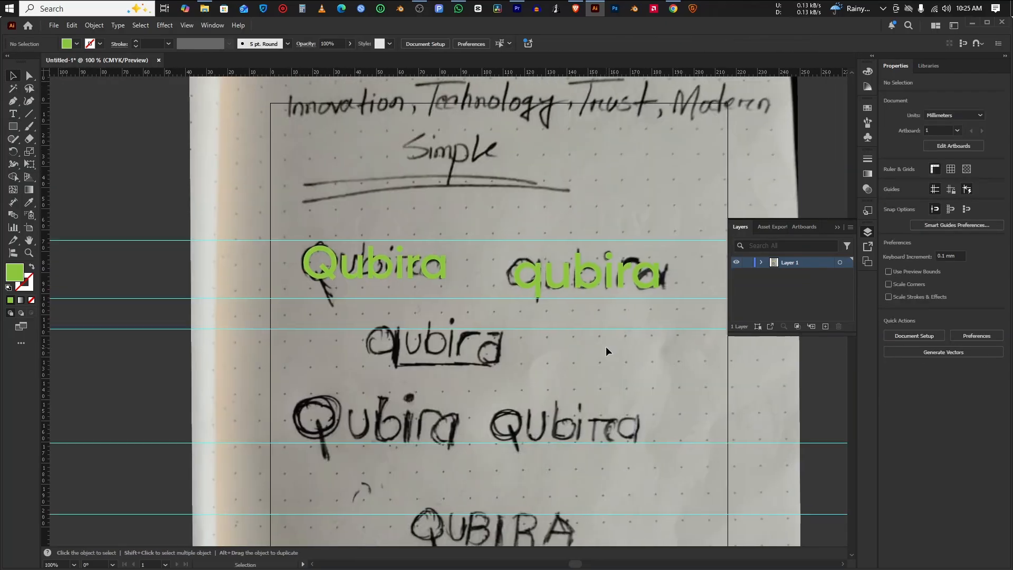
drag(608, 280, 477, 348)
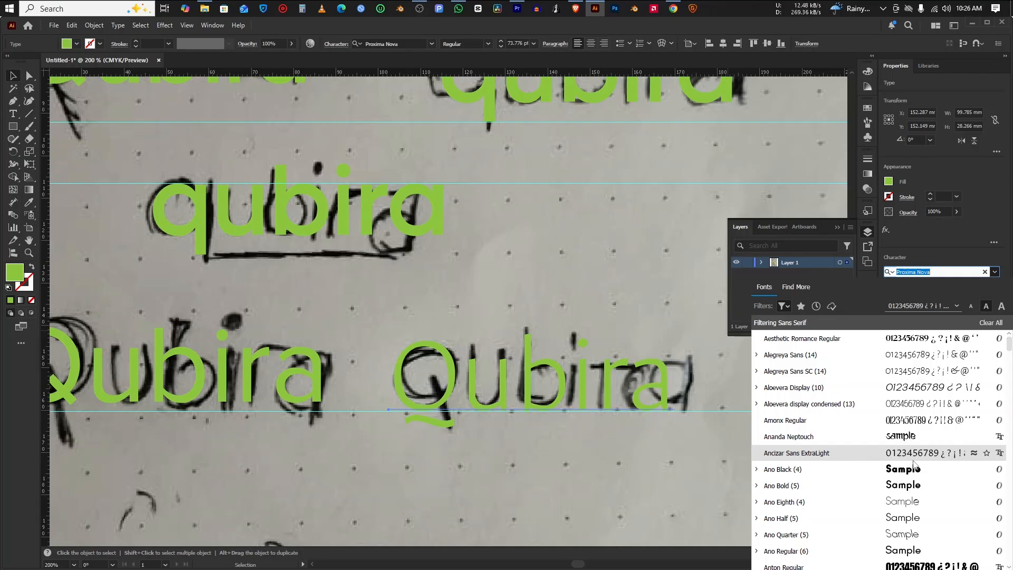
Browse the sans serif fonts for matches to the remaining Qubira sketches.
scroll(915, 466, down, 5)
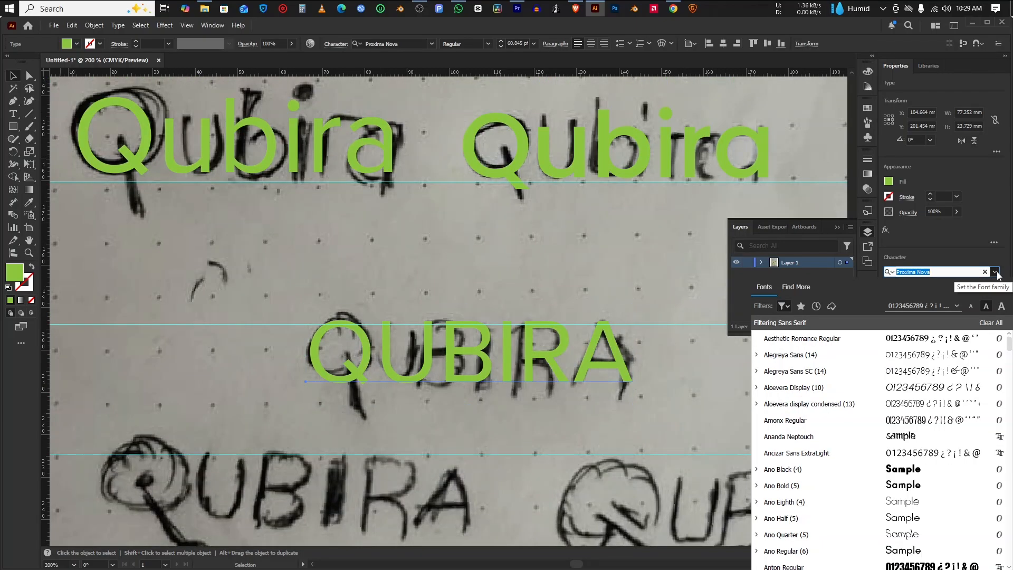
scroll(909, 536, down, 3)
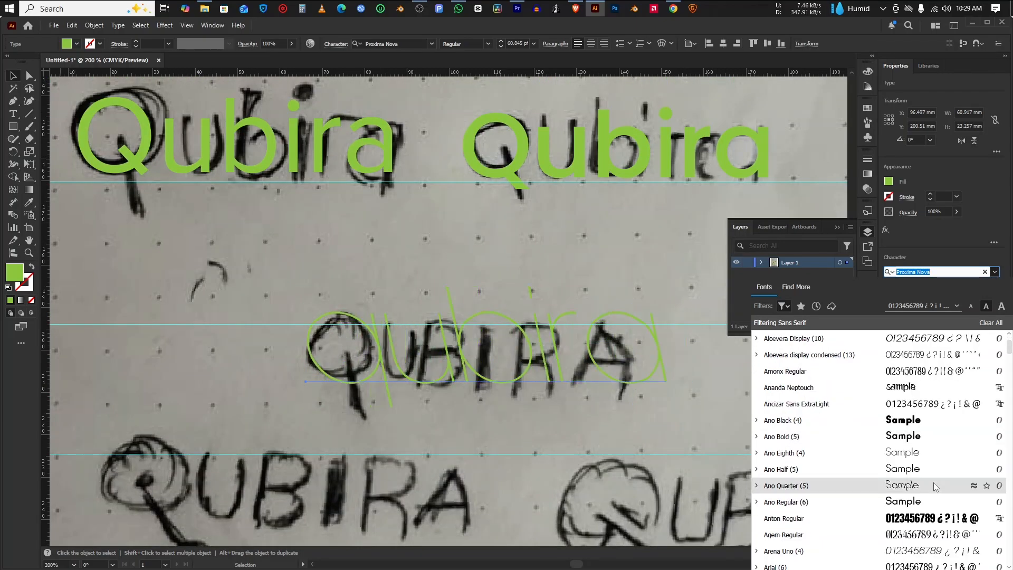
scroll(918, 496, down, 4)
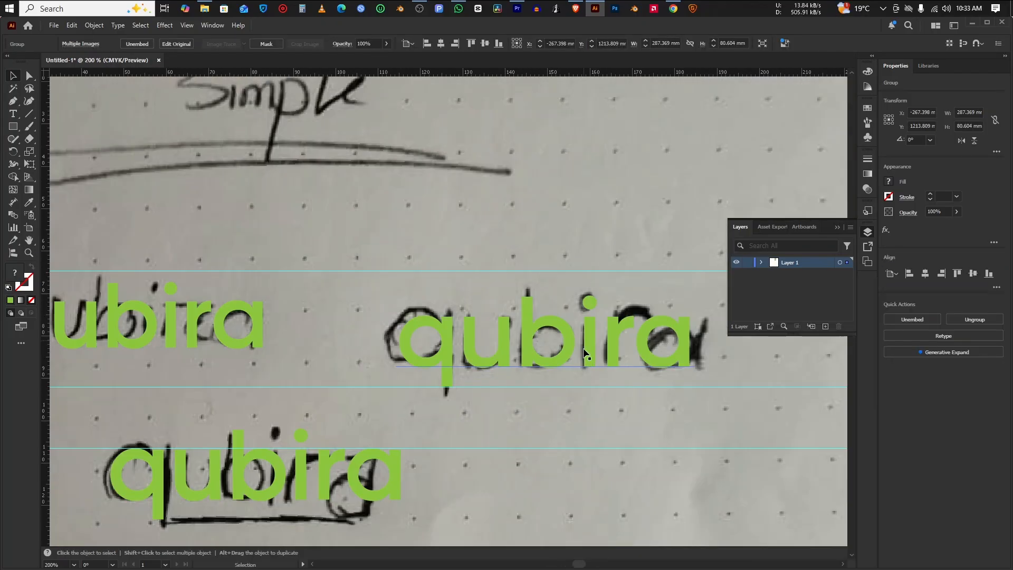
Convert the lowercase "qubira" wordmark on the upper row of sketches to outlines.
drag(591, 349, 592, 211)
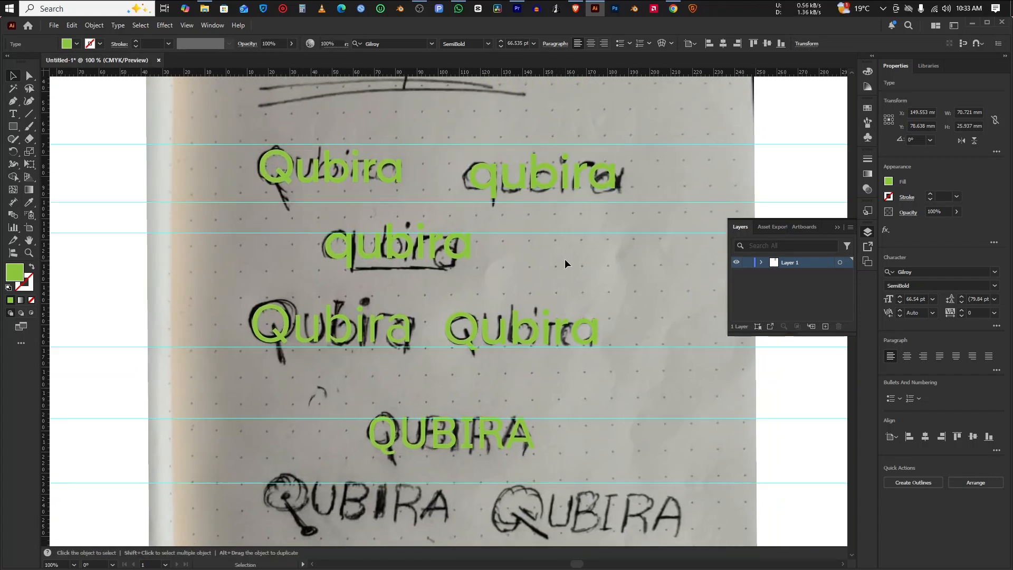
click(565, 259)
drag(565, 259, 559, 301)
scroll(541, 198, up, 4)
drag(554, 208, 475, 238)
scroll(476, 238, down, 1)
click(502, 271)
key(ctrl+shift+o)
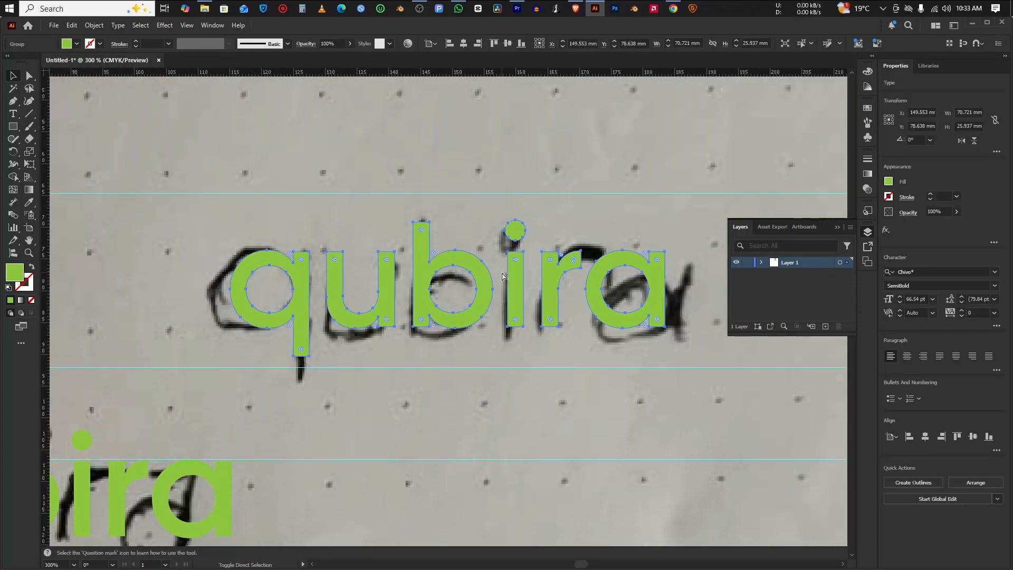
Ungroup the outlined qubira wordmark into separate letters and nudge the u slightly up and right.
click(611, 199)
drag(415, 287, 380, 294)
click(259, 320)
key(ctrl+shift+g)
key(ctrl+shift+a)
scroll(260, 301, up, 2)
click(388, 341)
key(Up)
key(Right)
key(ctrl+shift+a)
click(446, 321)
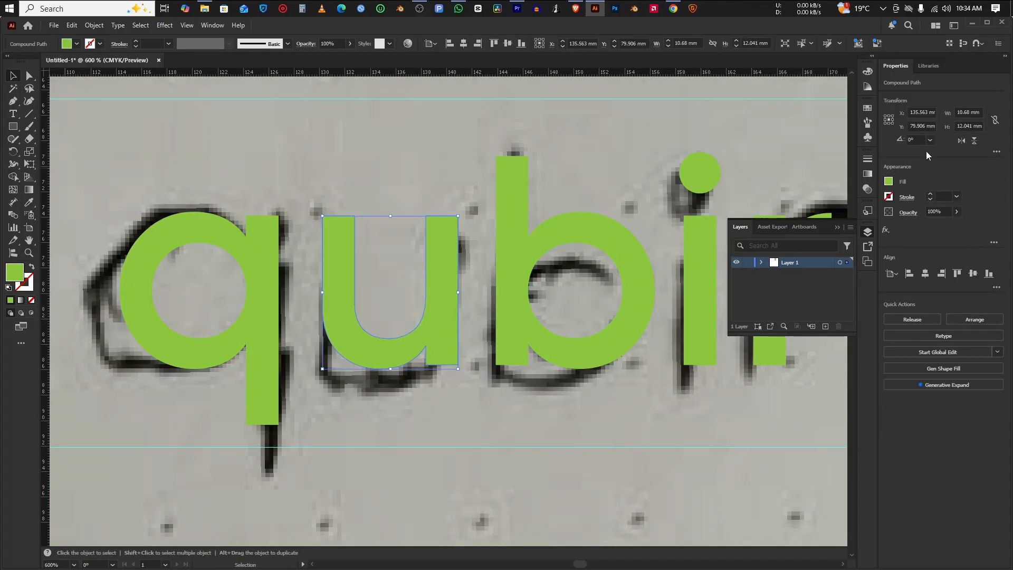
Cut away the spur at the foot of the u's stem with Shape Builder.
scroll(452, 342, up, 2)
key(shift+m)
drag(452, 378, 477, 378)
alt+click(219, 383)
scroll(333, 421, up, 1)
scroll(334, 420, down, 2)
key(v)
key(ctrl+shift+a)
Unite the u with its horizontally mirrored copy into one symmetrical shape.
scroll(393, 435, down, 2)
drag(394, 447, 435, 461)
scroll(436, 461, up, 2)
click(372, 401)
scroll(373, 401, up, 2)
scroll(403, 467, down, 1)
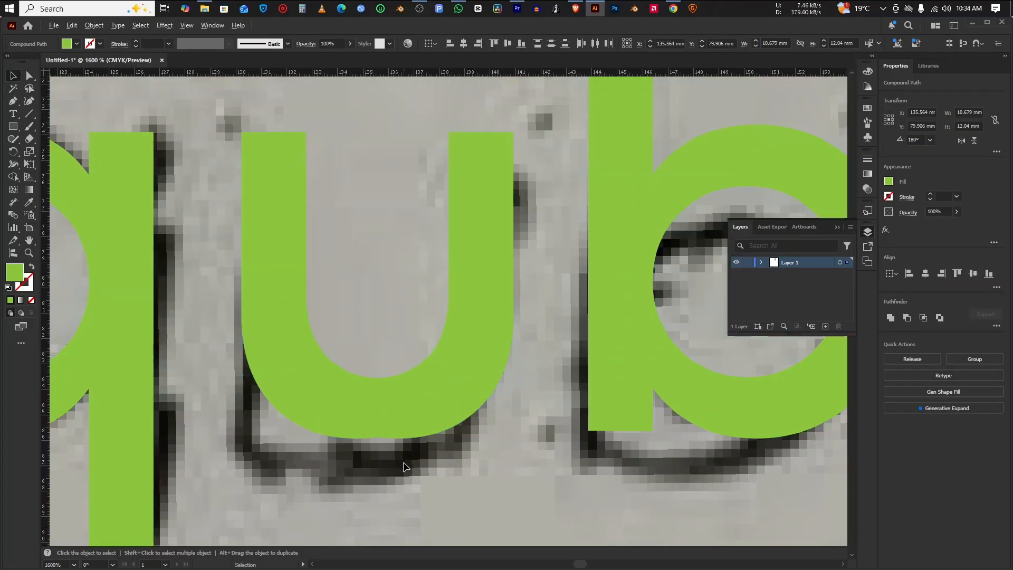
click(890, 317)
click(962, 141)
scroll(364, 464, up, 4)
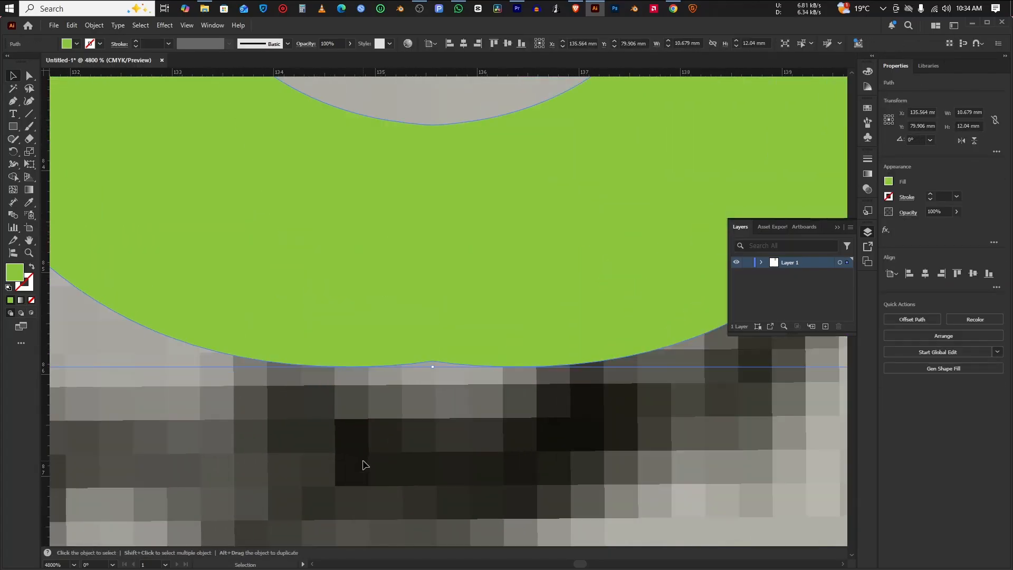
Delete the notch's anchor point at the bottom centre of the u and undo the extra point removal beside it.
scroll(364, 464, down, 4)
key(minus)
scroll(399, 454, up, 3)
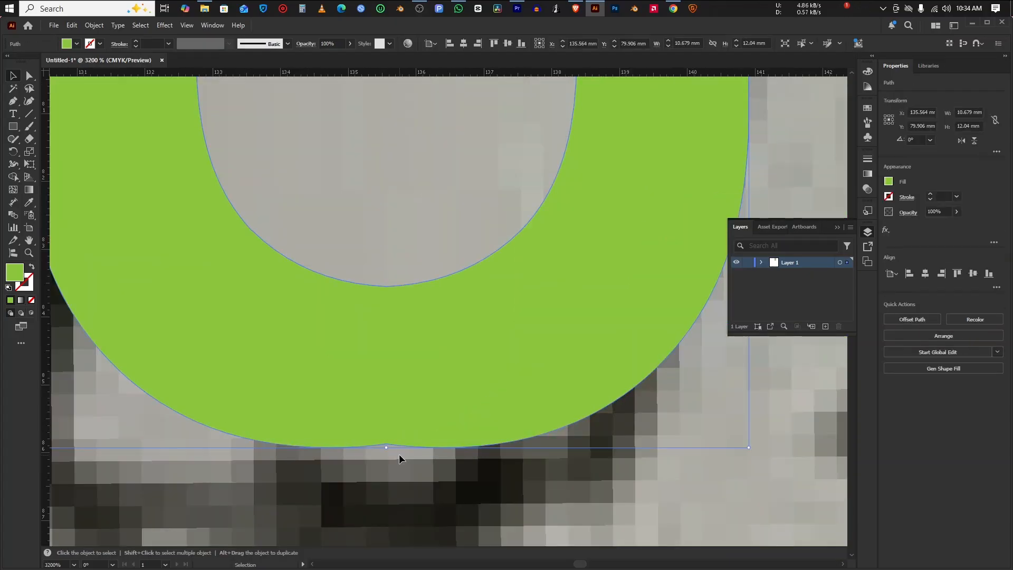
click(385, 447)
scroll(411, 458, down, 1)
scroll(393, 457, up, 2)
click(315, 441)
scroll(377, 450, down, 2)
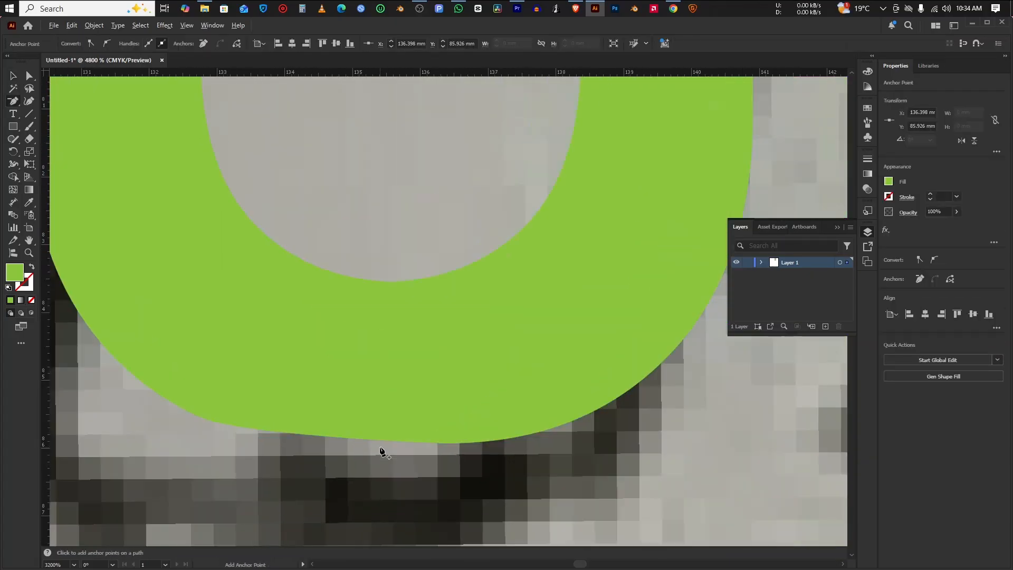
key(ctrl+z)
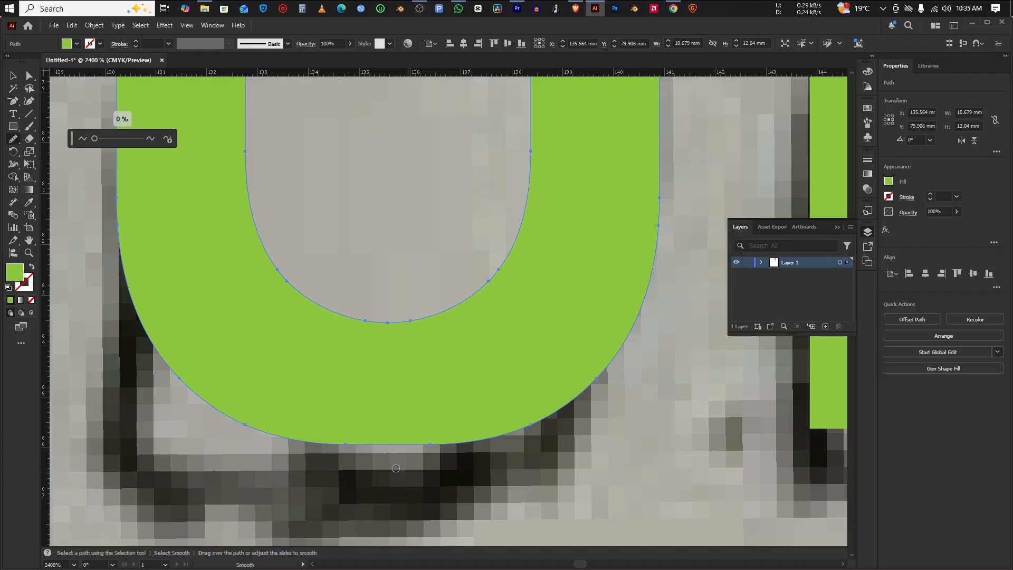
Smooth the bottom curve of the u with the Smooth tool.
drag(393, 449, 459, 445)
scroll(400, 447, down, 2)
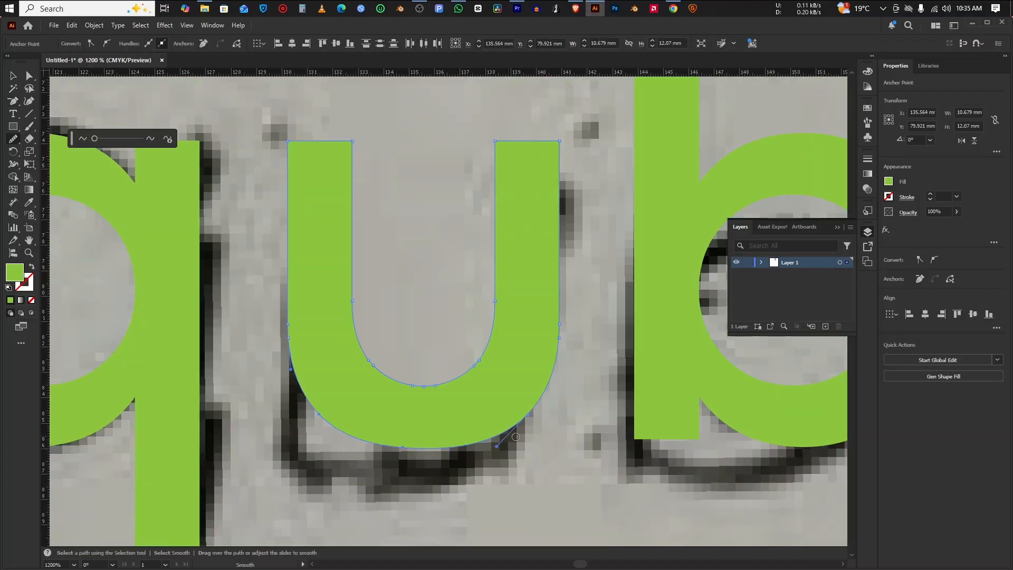
click(540, 485)
scroll(533, 485, down, 3)
scroll(551, 491, up, 1)
drag(552, 490, 464, 480)
click(464, 441)
click(464, 485)
drag(397, 496, 437, 495)
Draw a rectangle about 2.5 by 16.4 mm over the b's stem and fill it with dark blue.
right_click(14, 127)
click(43, 129)
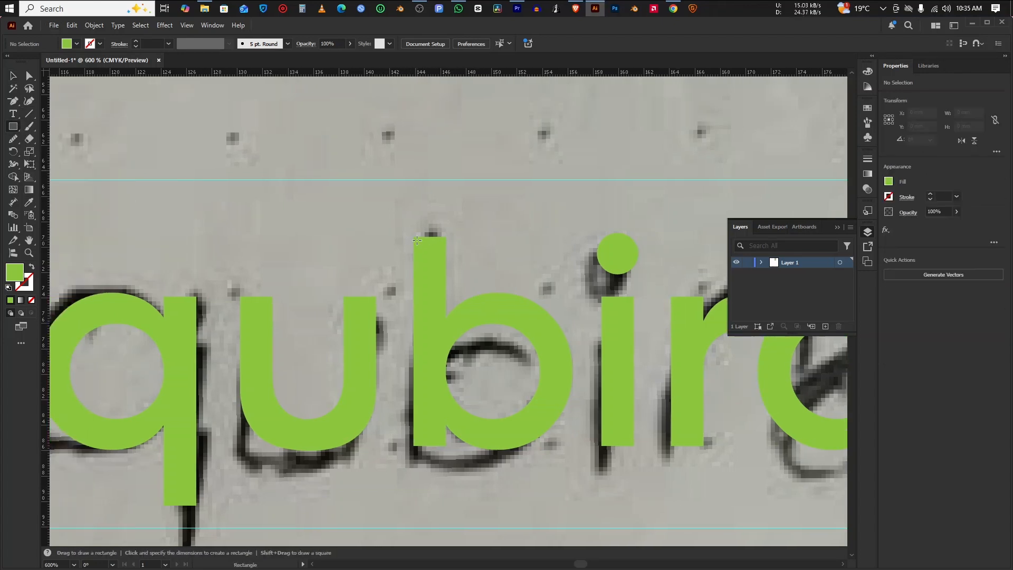
drag(445, 446, 446, 446)
key(v)
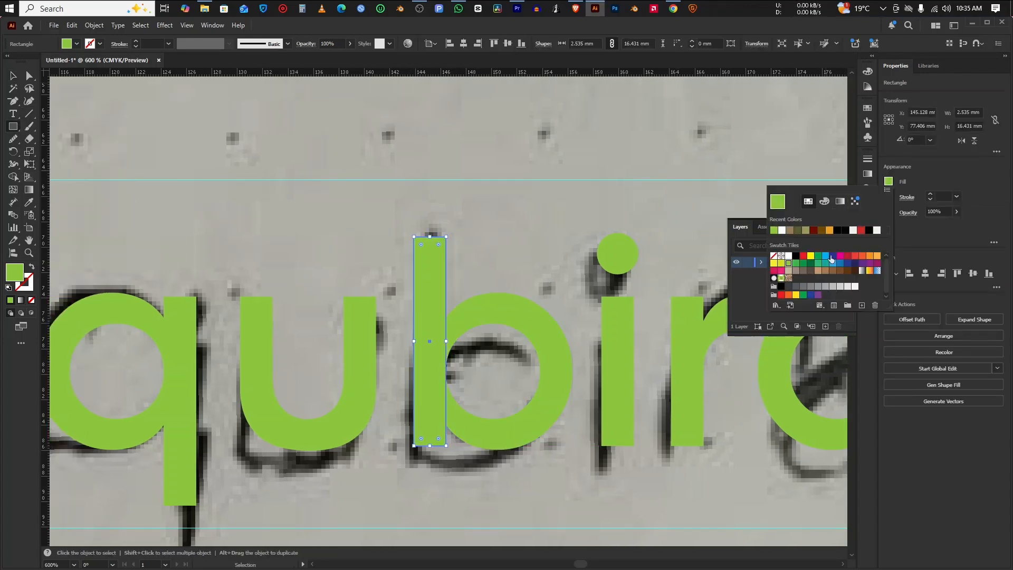
click(832, 257)
click(531, 251)
scroll(531, 250, down, 1)
drag(531, 249, 442, 239)
Draw a circle about 12.5 mm in diameter over the bowl of the b.
right_click(16, 131)
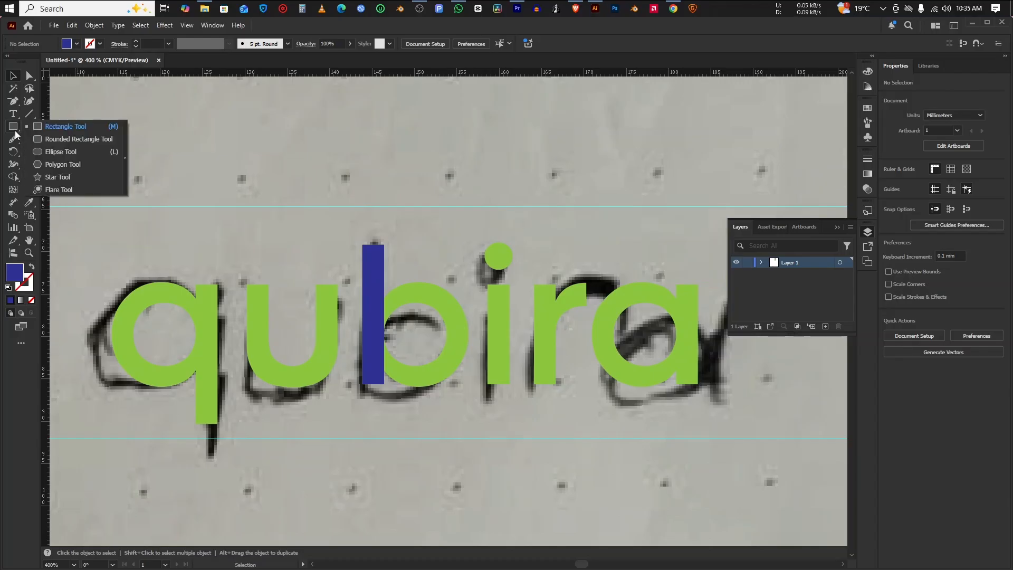
click(60, 152)
drag(416, 334, 418, 385)
scroll(419, 384, up, 3)
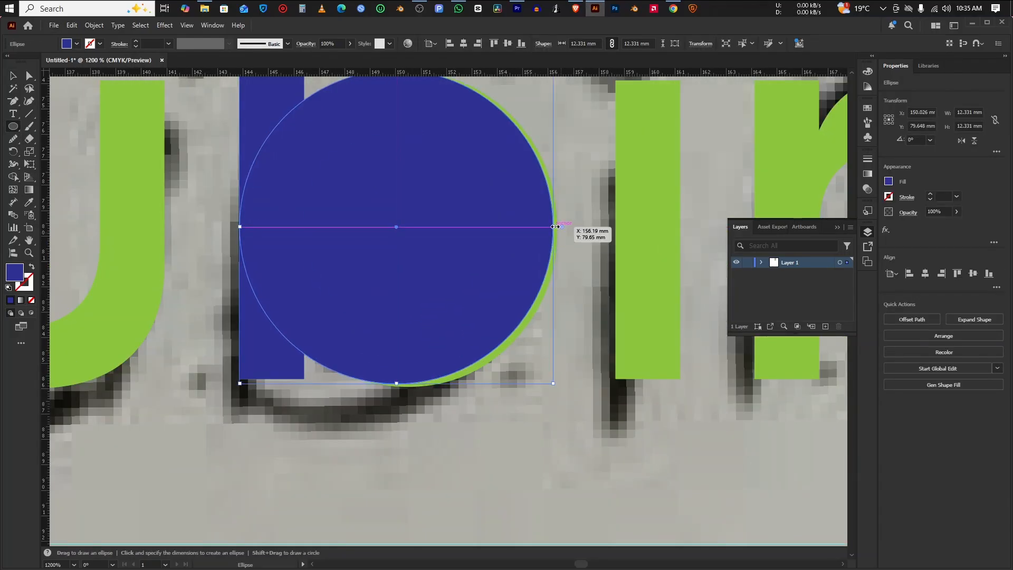
drag(555, 227, 559, 233)
scroll(559, 235, down, 2)
scroll(558, 236, up, 1)
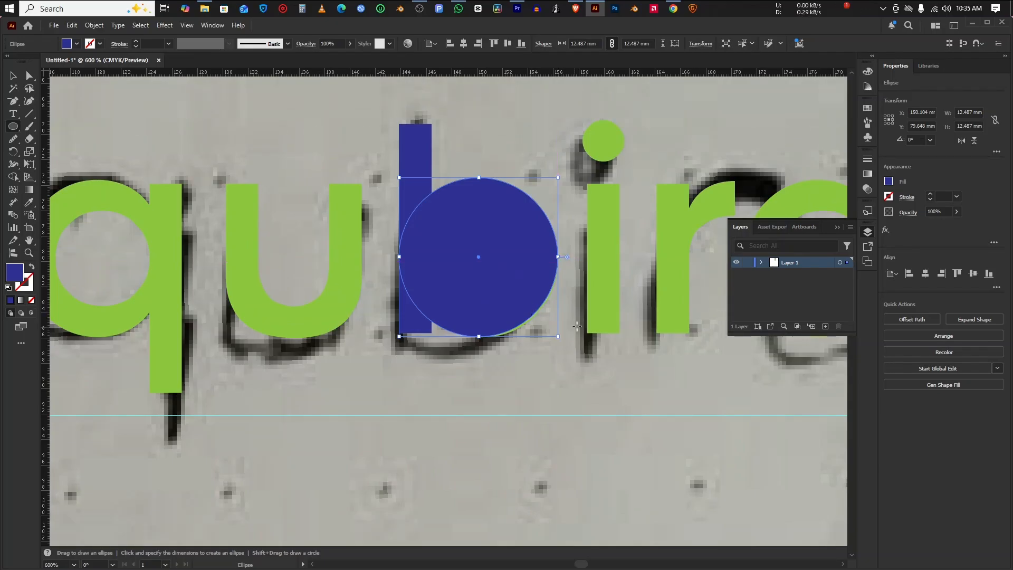
Swap the circle's fill and stroke, raise the stroke weight to 6 pt and align the stroke to the inside.
click(501, 240)
key(shift+x)
click(930, 194)
click(929, 195)
click(929, 195)
click(930, 194)
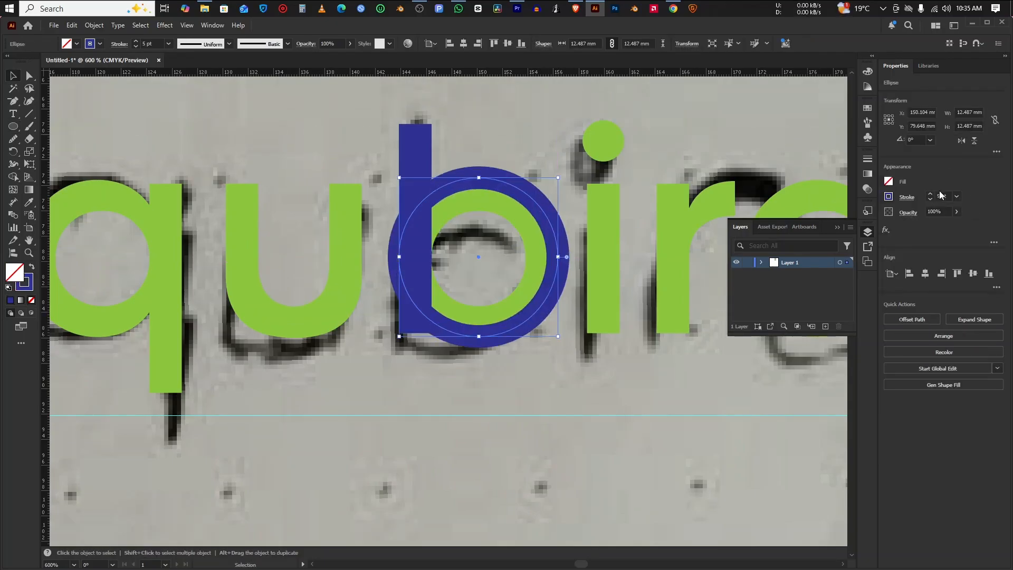
click(906, 197)
click(850, 253)
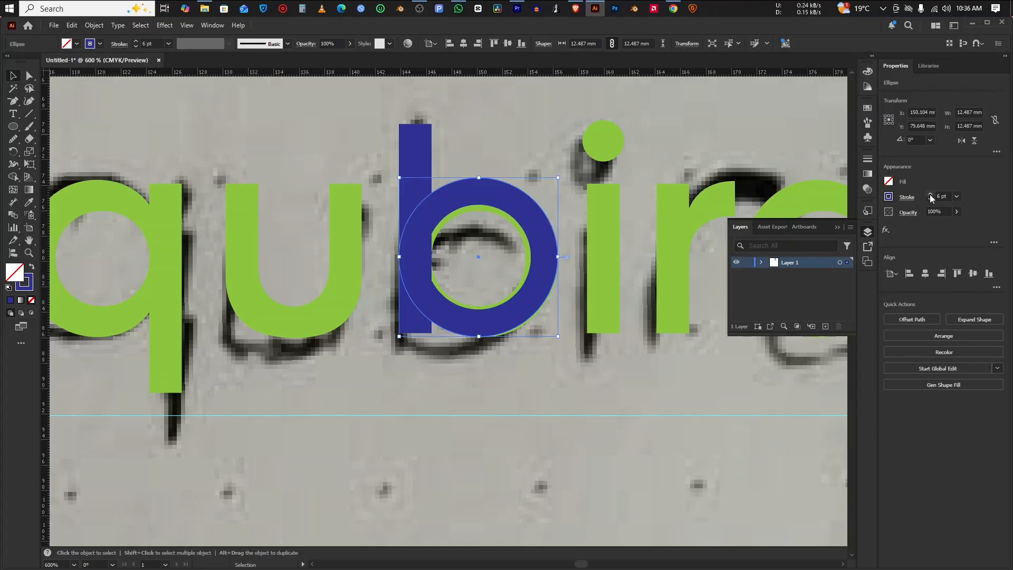
Delete the green outlined b behind the blue stem and ring.
click(537, 306)
key(Delete)
key(ctrl+z)
key(ctrl+shift+[)
click(530, 270)
key(Delete)
click(532, 280)
click(543, 372)
Duplicate the b's blue stem over the stem of the i and shorten the copy to the i's height.
scroll(522, 385, down, 1)
scroll(420, 340, up, 2)
click(414, 338)
shift+click(369, 175)
scroll(384, 220, down, 1)
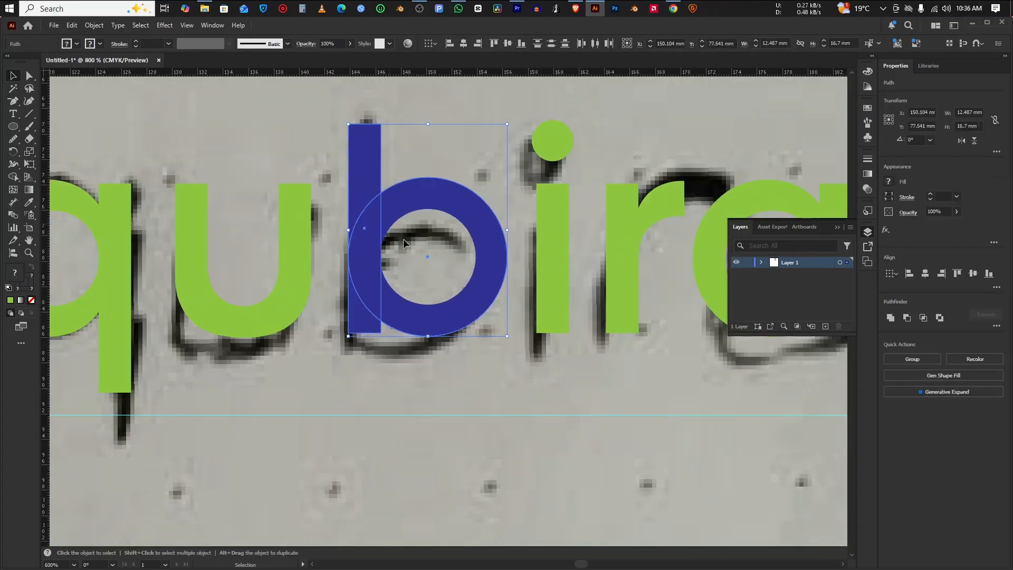
scroll(403, 244, down, 1)
click(446, 354)
drag(320, 236, 445, 237)
drag(445, 210, 445, 250)
Group the b's blue stem and ring, and fit a copy rotated 180° over the green q.
drag(668, 372, 540, 191)
key(ctrl+g)
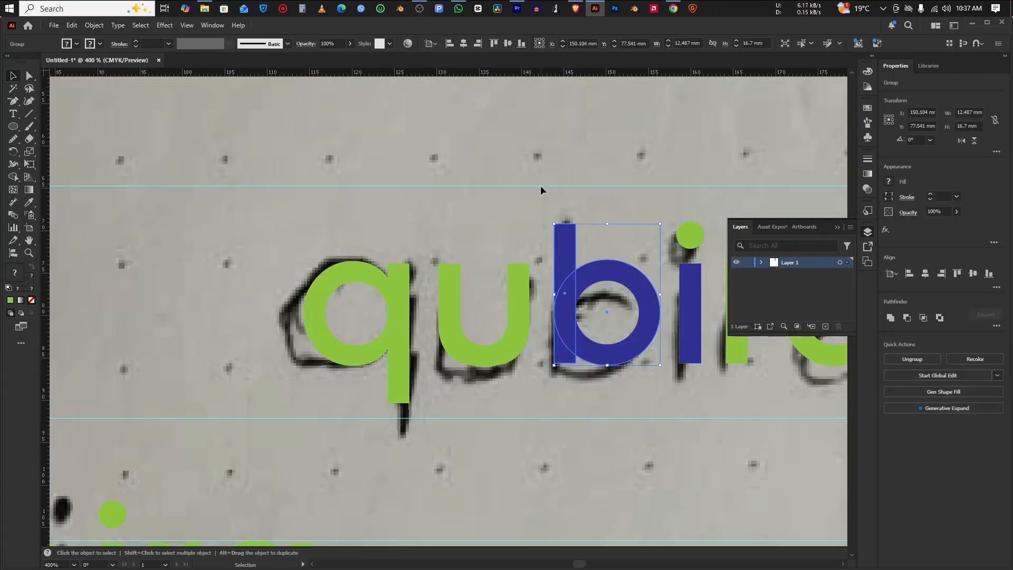
drag(563, 239, 477, 432)
scroll(414, 276, up, 1)
drag(425, 285, 399, 307)
scroll(409, 328, down, 1)
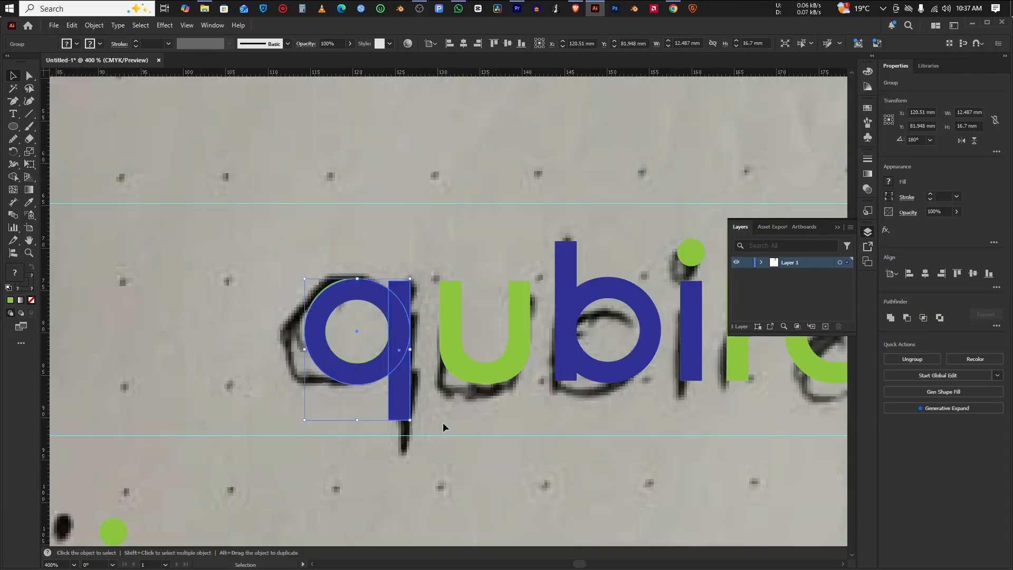
drag(520, 443, 487, 423)
scroll(366, 394, up, 3)
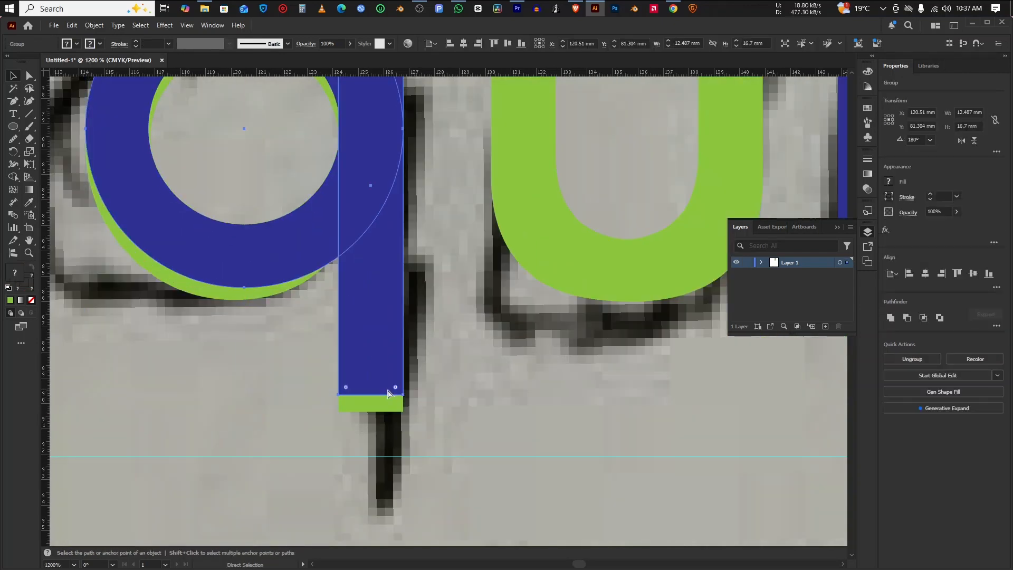
click(426, 431)
scroll(426, 432, down, 2)
Trace the r with a 7 pt Pen path, a straight stem curving into the arm, and extend the arm's end outward.
drag(612, 420, 438, 432)
scroll(477, 435, down, 1)
drag(547, 434, 464, 438)
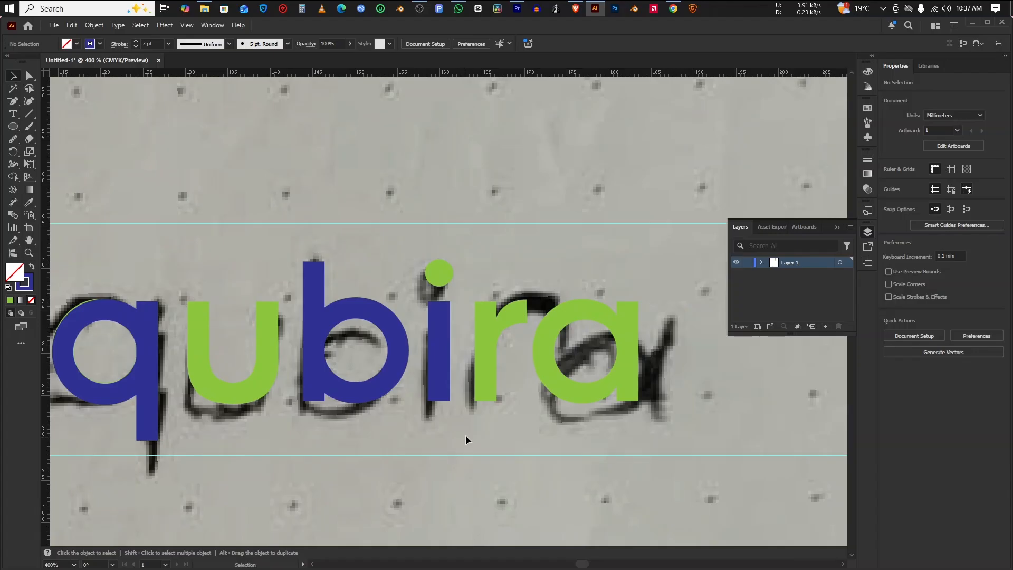
key(p)
scroll(567, 329, up, 1)
click(443, 437)
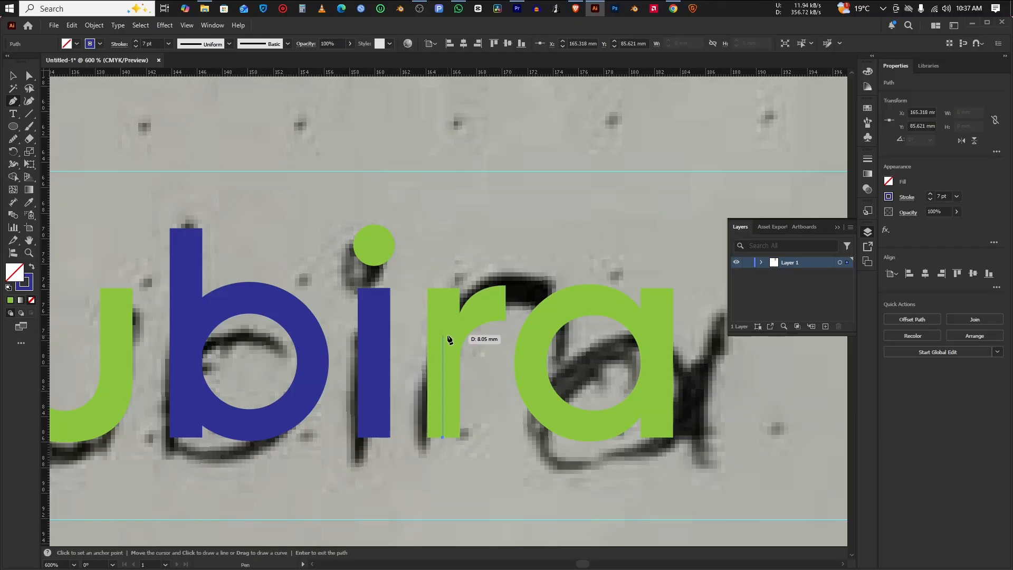
click(443, 335)
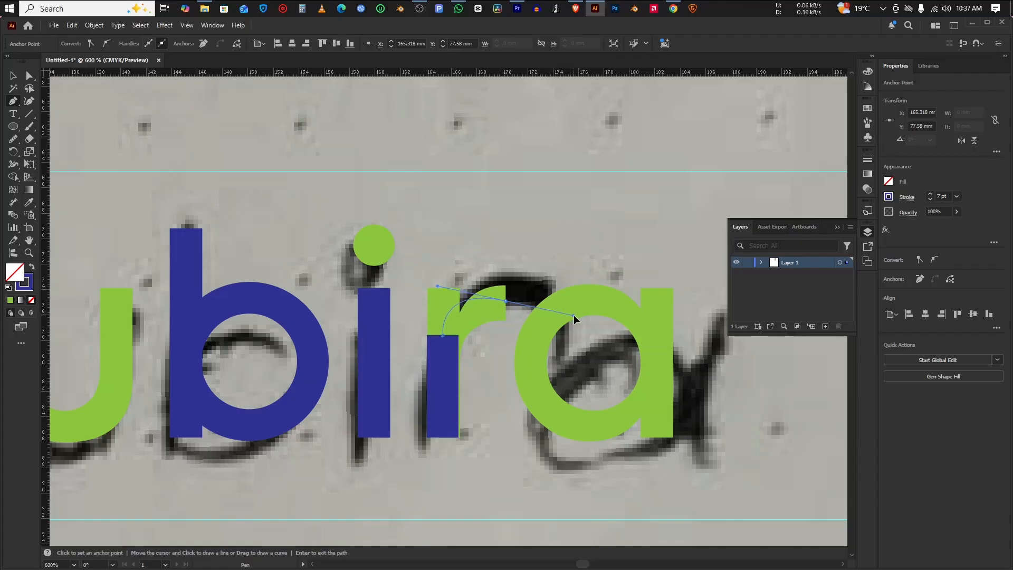
drag(574, 315, 574, 316)
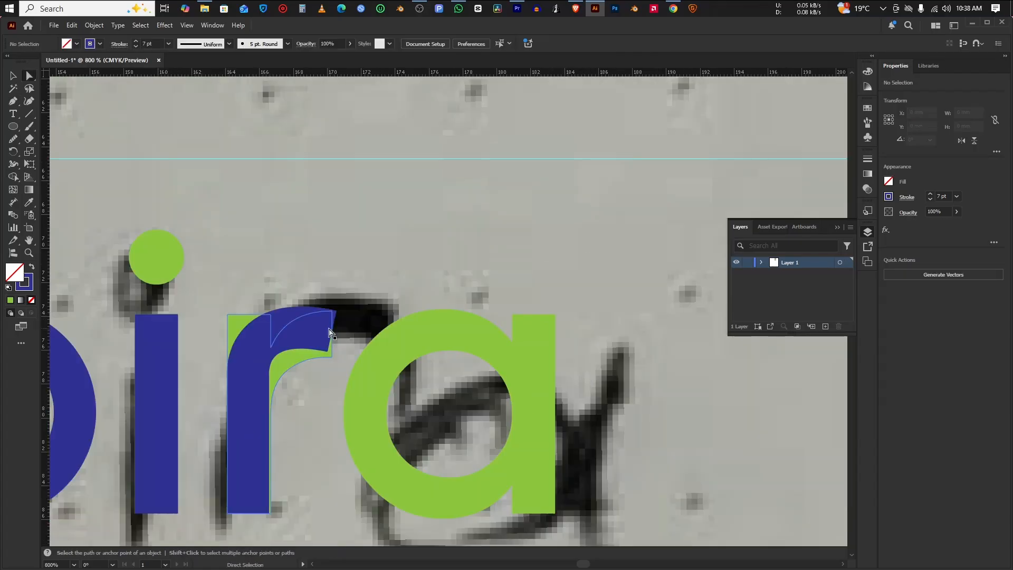
drag(332, 332, 348, 333)
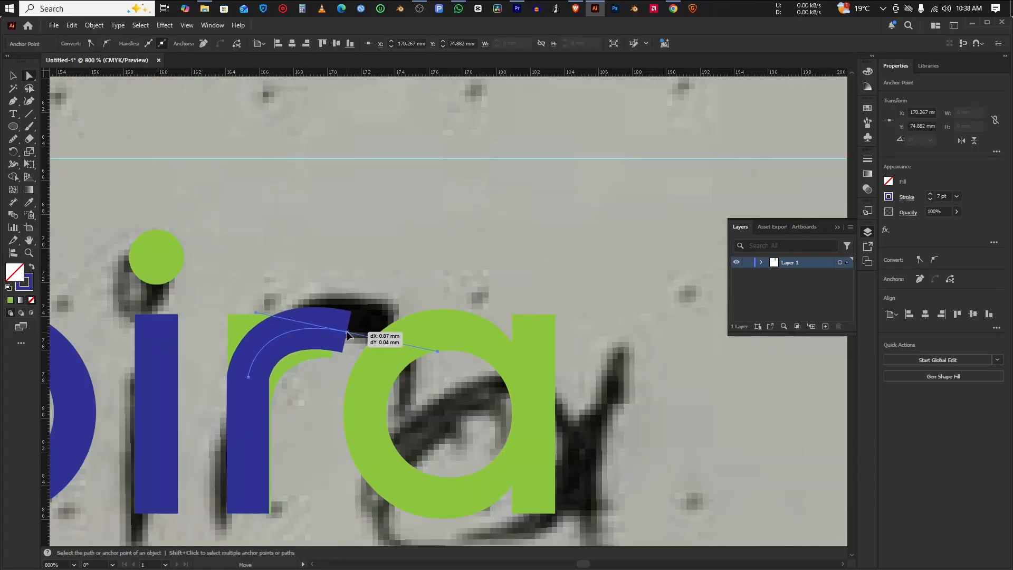
Delete the leftover green a and r outlines behind the blue shapes.
scroll(260, 317, down, 3)
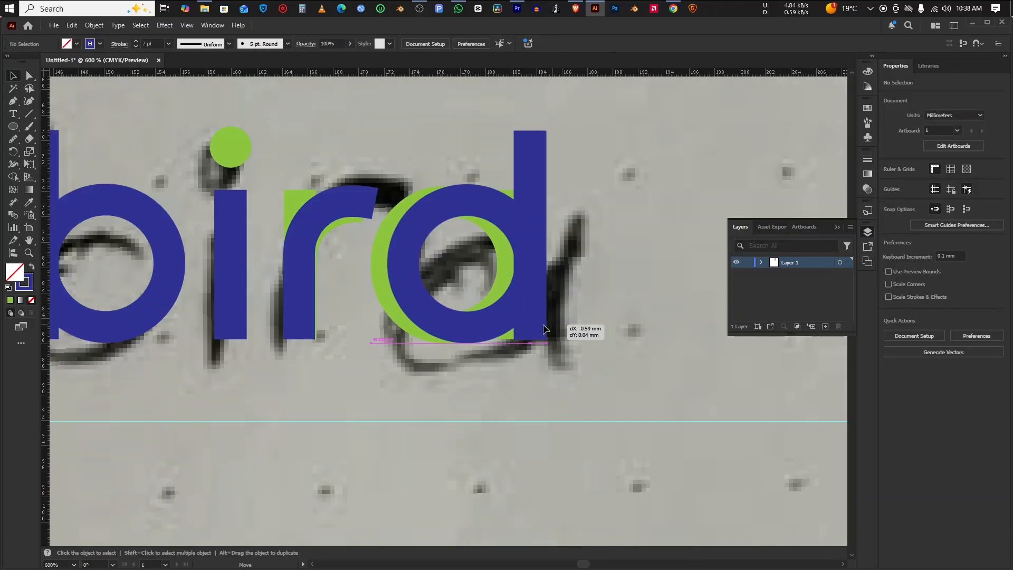
click(375, 267)
key(Delete)
mouse_move(235, 211)
mouse_down()
mouse_move(490, 317)
mouse_move(507, 258)
mouse_move(475, 226)
mouse_up()
key(Delete)
Replace the round dot of the i with a green rectangle as wide as its stem.
scroll(496, 284, up, 2)
key(m)
key(v)
click(492, 274)
scroll(475, 269, up, 2)
click(505, 296)
drag(505, 364, 506, 306)
scroll(506, 306, down, 3)
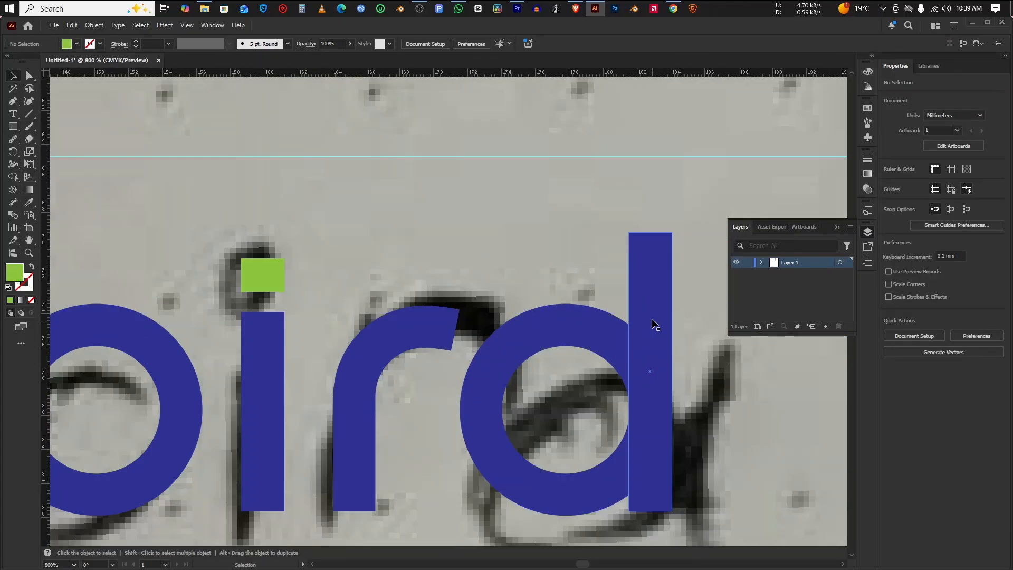
Shorten the last letter's tall blue stem from above to turn the d shape into an a.
drag(649, 232, 649, 303)
scroll(654, 304, down, 3)
scroll(280, 269, up, 1)
Draw a rectangle over the u, swap its fill for a blue stroke and raise the stroke weight to 7 pt.
click(13, 126)
drag(341, 270, 431, 372)
key(shift+x)
scroll(358, 318, up, 1)
click(930, 194)
click(930, 194)
click(930, 194)
click(931, 195)
click(930, 194)
Resize the rectangle to about 8.3 by 12.1 mm so its stroked sides match the width of the green u.
key(v)
drag(473, 214, 446, 195)
click(446, 195)
click(438, 285)
drag(442, 304, 428, 308)
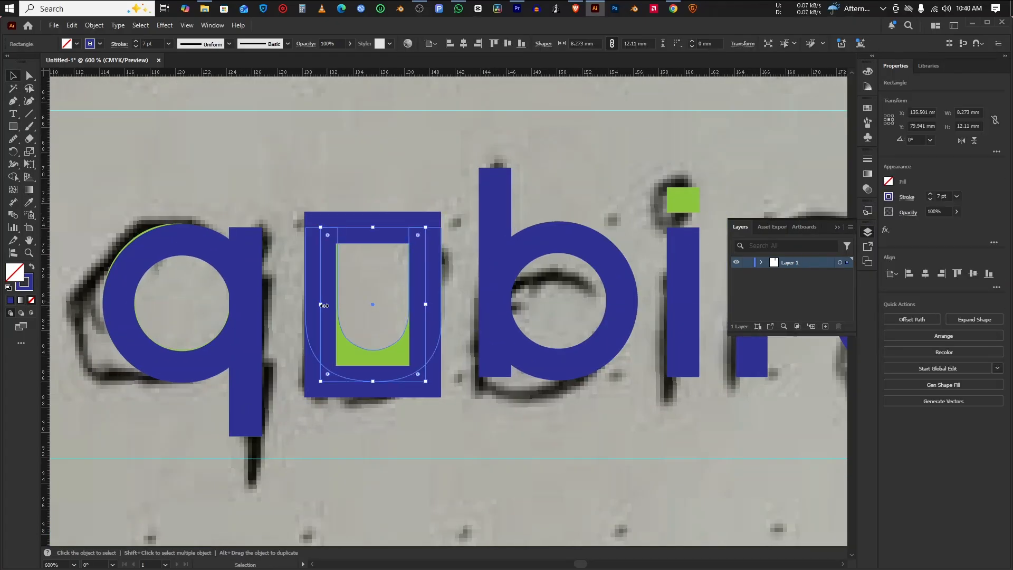
drag(321, 305, 322, 305)
Fully round the rectangle's lower corners and pull in its bottom and top edges to fit the u.
key(a)
drag(327, 374, 382, 265)
key(v)
drag(374, 381, 377, 367)
drag(373, 227, 376, 263)
Cut away the top edge of the stroked rectangle over the u and raise its right arm's end to the letter's top.
key(c)
click(426, 238)
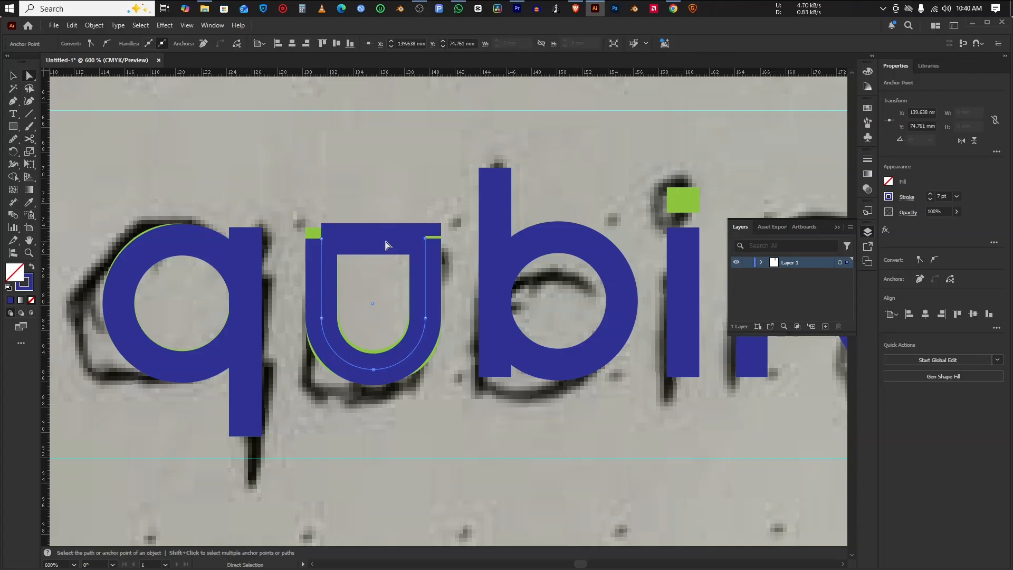
click(387, 239)
key(Delete)
drag(425, 239, 425, 228)
Nudge the end anchor of the r's stroked arc slightly upward to adjust its shoulder.
scroll(150, 387, down, 2)
click(597, 303)
click(486, 312)
scroll(486, 312, up, 3)
click(495, 317)
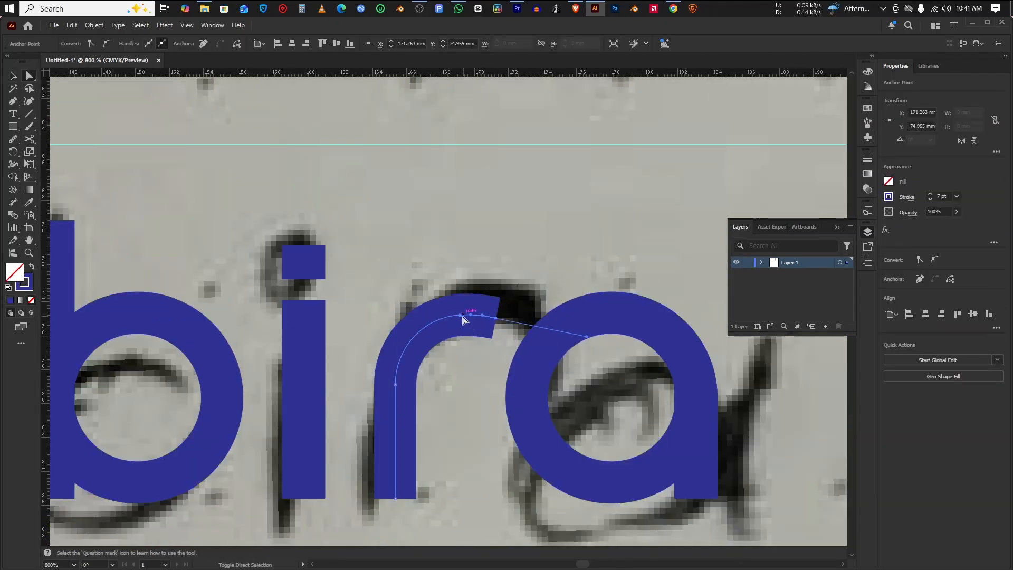
drag(496, 322, 496, 318)
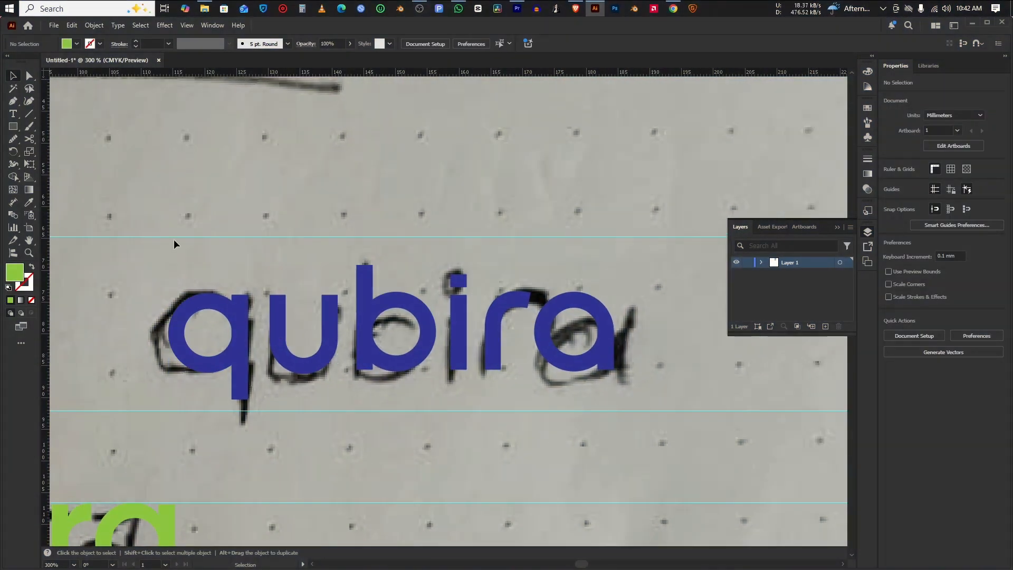
Draw a green spacer rectangle about 3.4 by 25.3 mm beside the q and move the u flush against it.
drag(249, 274, 269, 434)
key(ctrl+equal)
drag(317, 359, 328, 359)
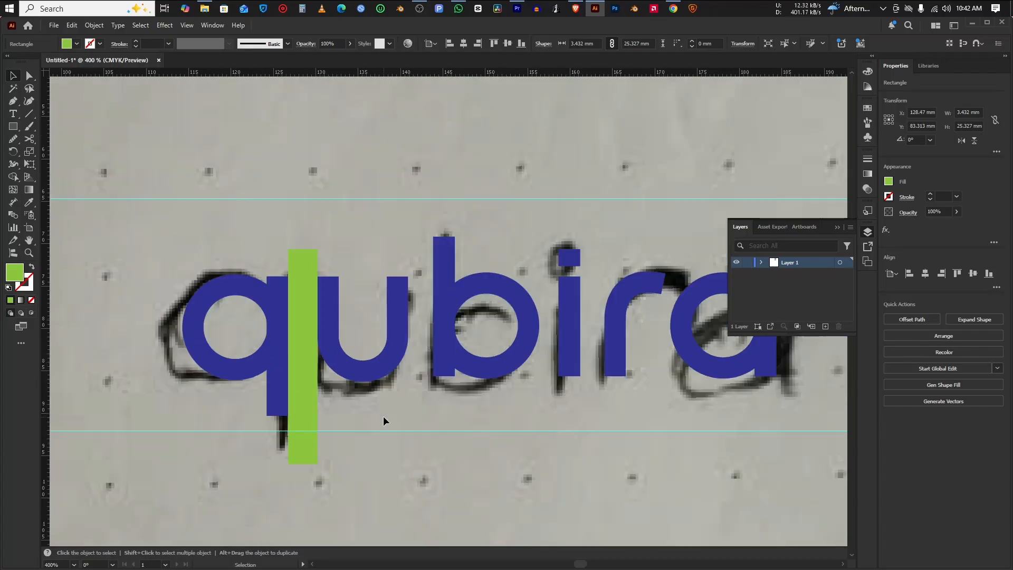
Copy the spacer into the gaps after the u and the b, and set the b and i flush against the copies.
drag(375, 336, 402, 334)
drag(402, 333, 404, 331)
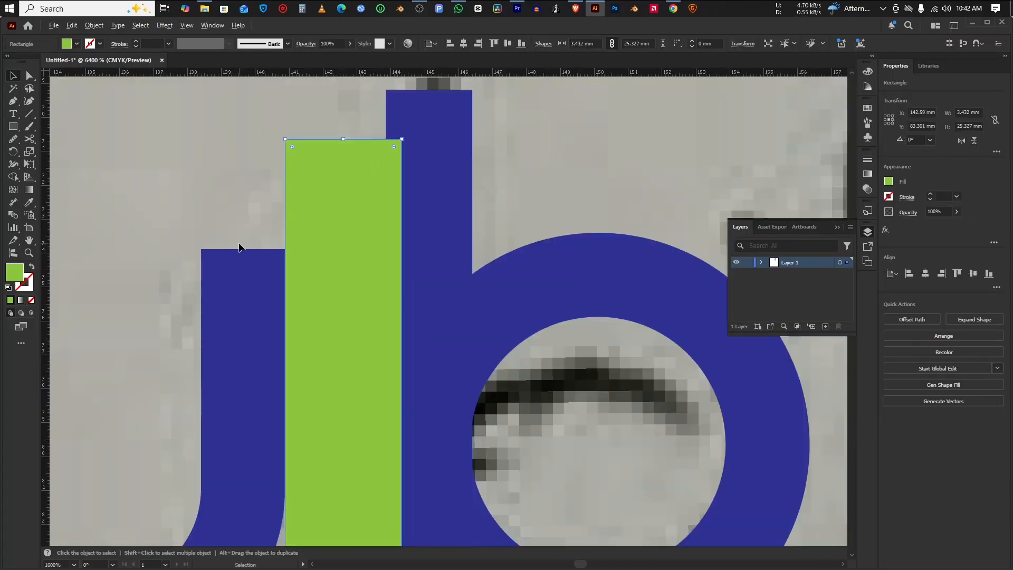
click(371, 296)
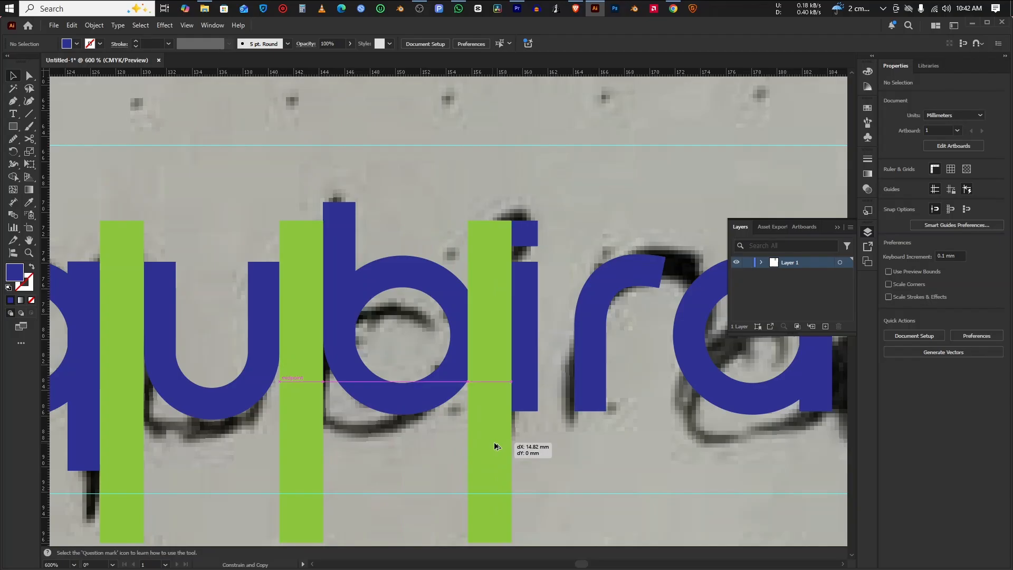
drag(494, 441, 488, 444)
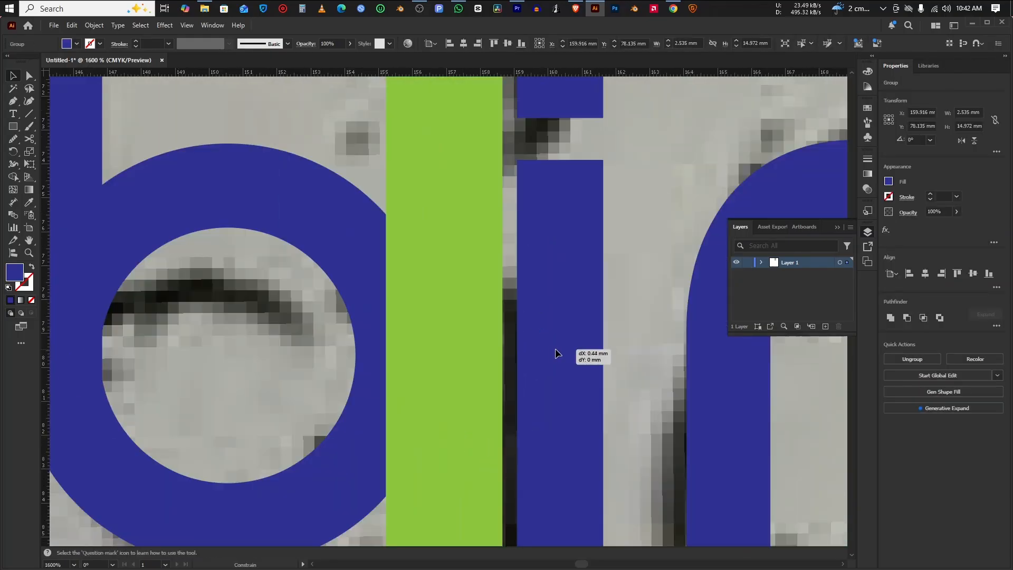
drag(482, 379, 503, 378)
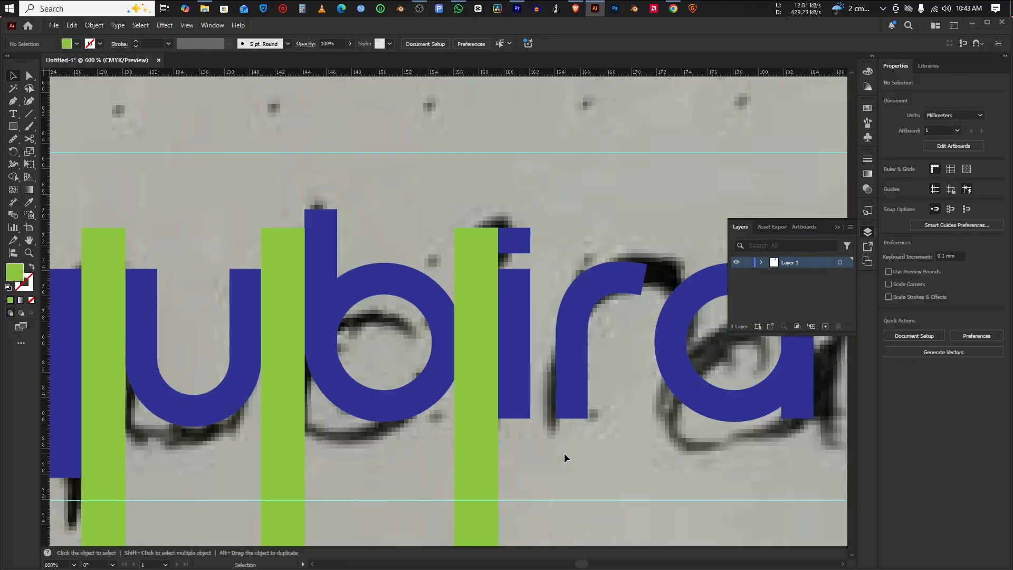
Place spacer copies between i and r and between r and a, moving the r flush against its spacer.
click(540, 342)
key(Return)
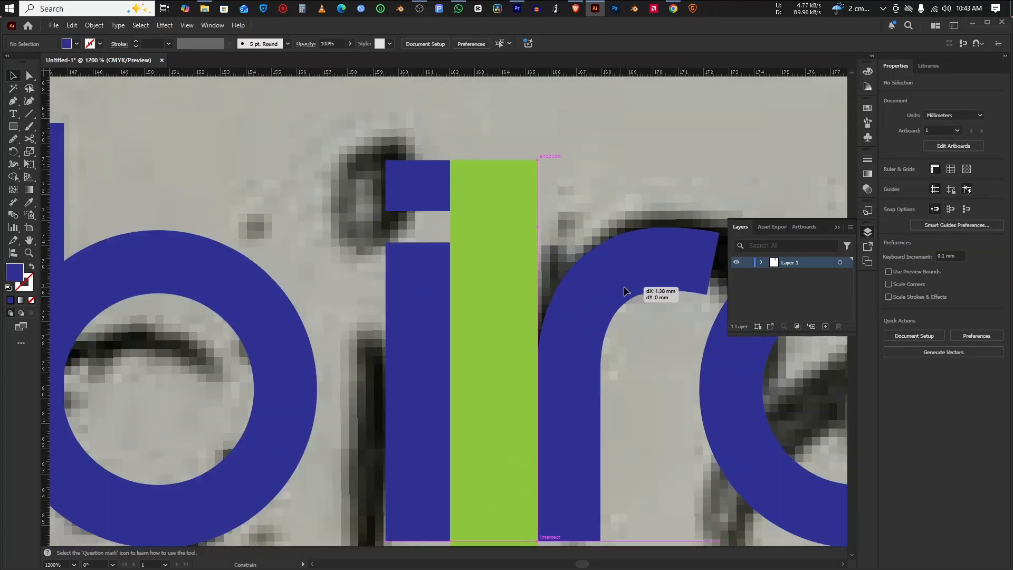
drag(543, 295, 580, 295)
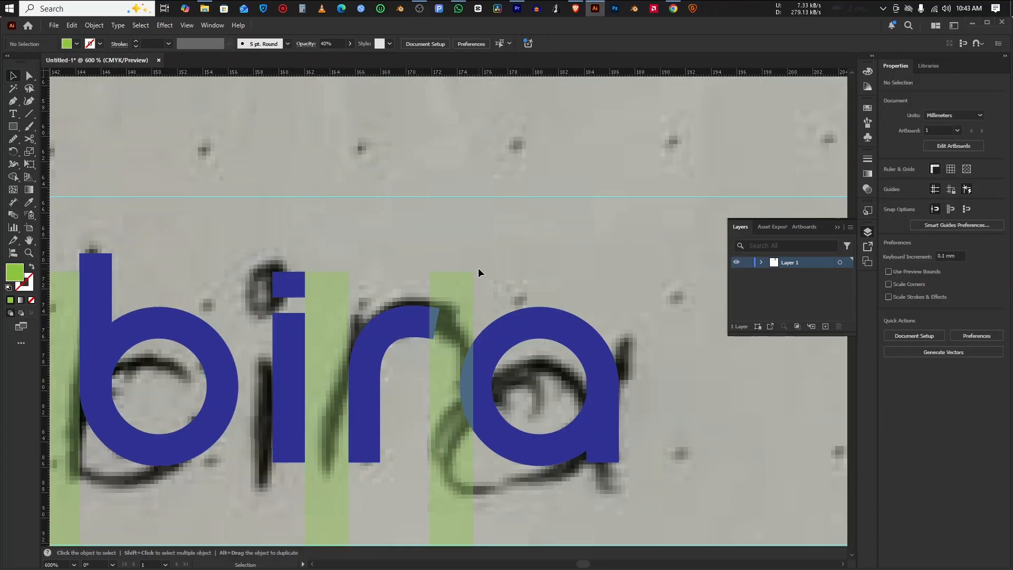
click(522, 325)
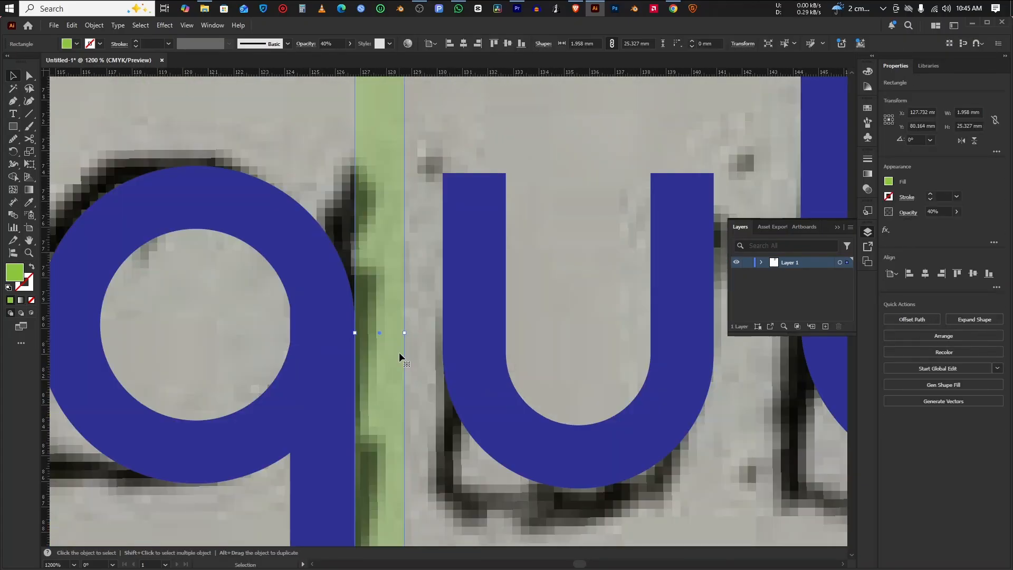
Offset the path of the wordmark's a outward to make an enlarged shape overlapping the end of the r.
click(285, 221)
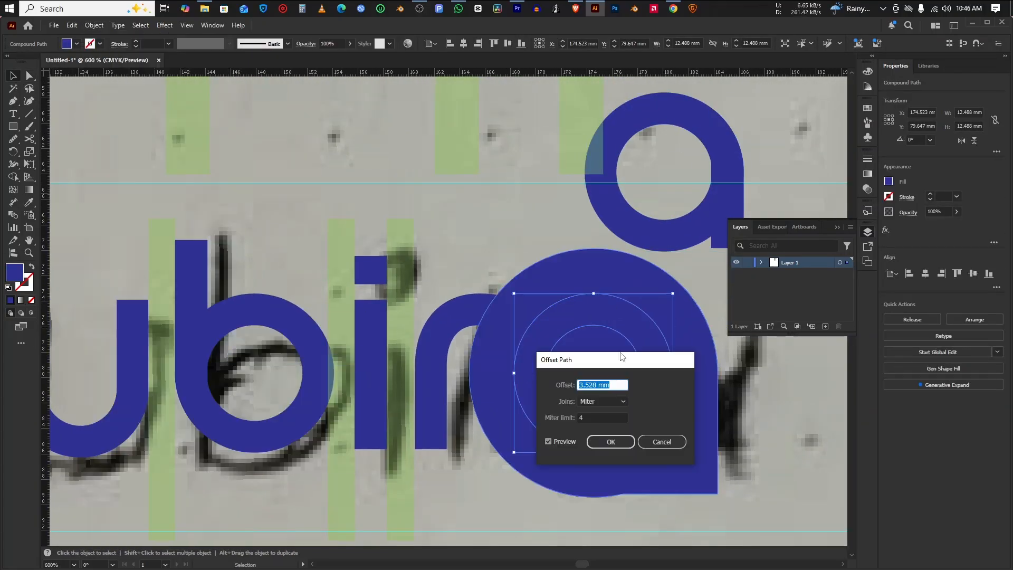
click(606, 441)
drag(532, 310, 529, 388)
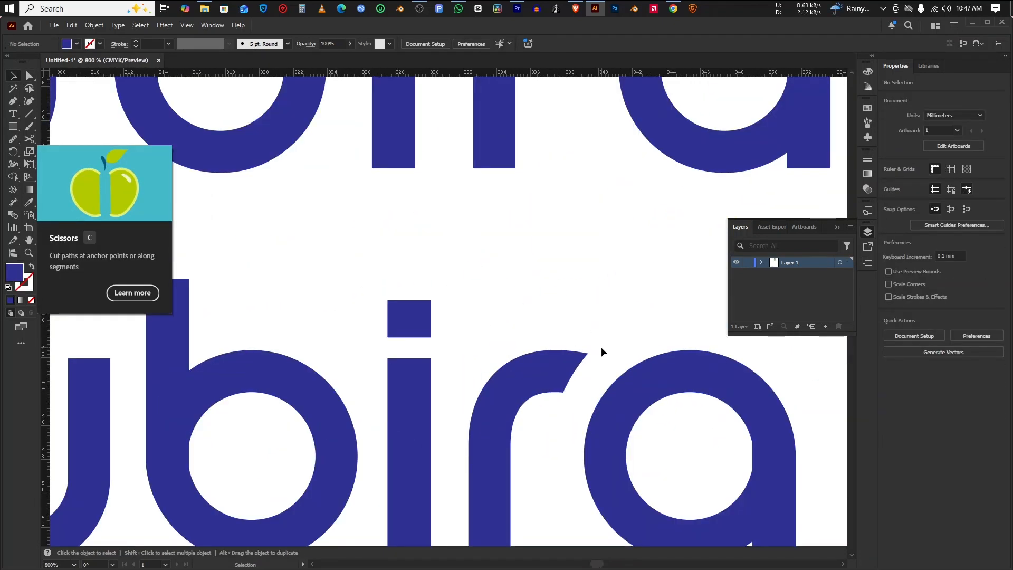
scroll(634, 316, down, 3)
mouse_move(622, 287)
mouse_down()
mouse_move(619, 323)
mouse_move(615, 312)
mouse_up()
scroll(625, 269, down, 2)
drag(551, 268, 596, 274)
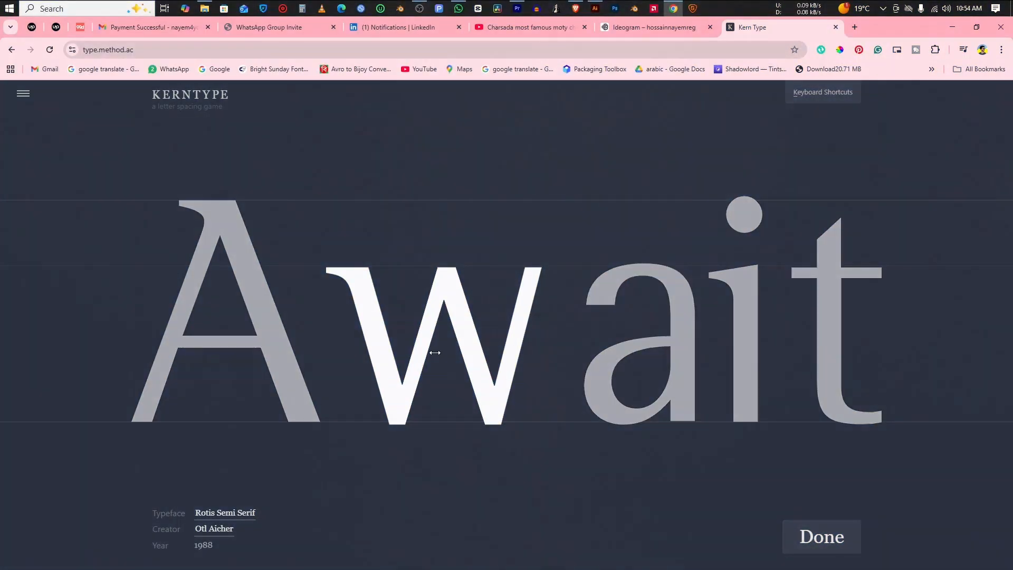
Submit the kerning of Await in the Kern Type game, then adjust the following word's letter spacing and submit it.
key(Return)
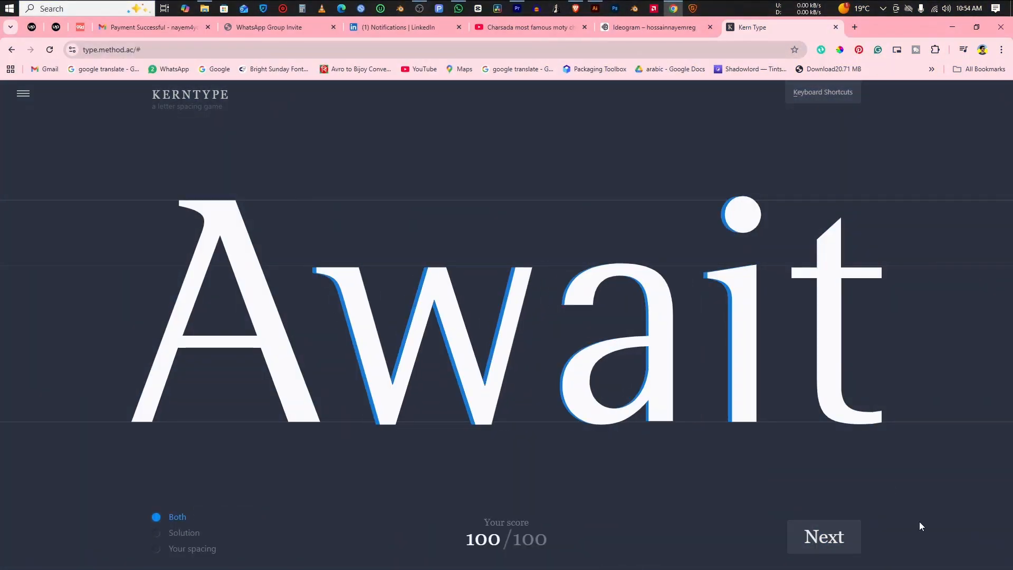
key(Return)
drag(588, 334, 592, 334)
drag(446, 338, 453, 337)
drag(380, 337, 387, 338)
drag(453, 337, 458, 338)
drag(580, 338, 588, 338)
drag(712, 335, 715, 335)
key(Return)
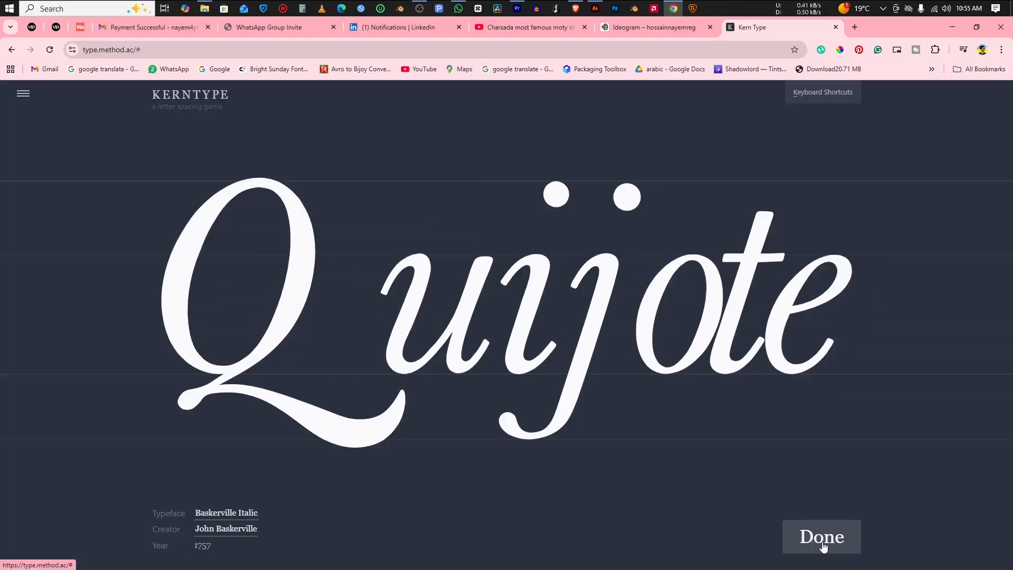
Tighten the u, i, j and o of Quijote toward the Q, submit the spacing and continue to the next word.
drag(465, 348, 452, 348)
drag(422, 351, 415, 351)
drag(591, 352, 569, 353)
drag(627, 356, 619, 355)
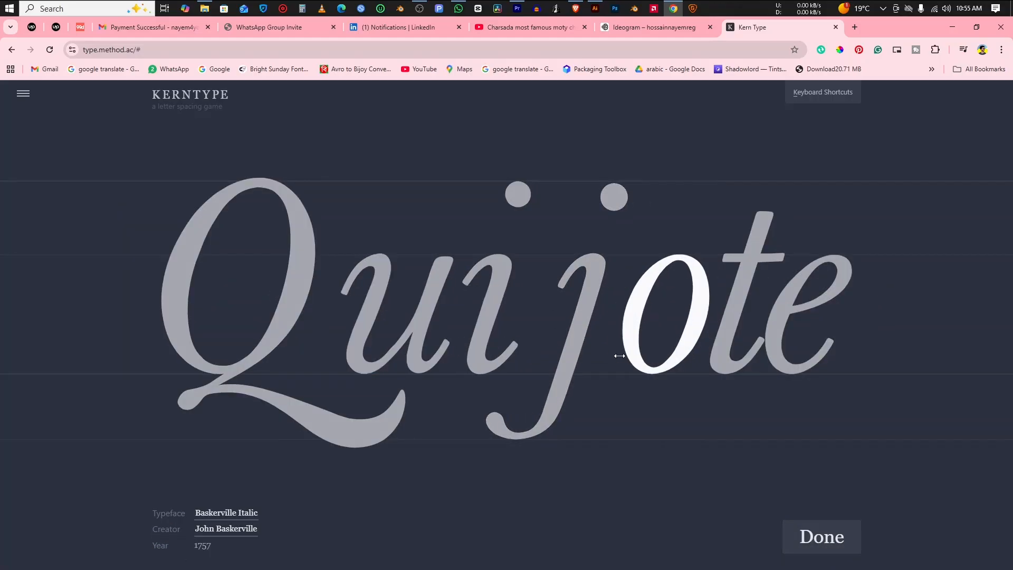
key(Return)
key(Return)
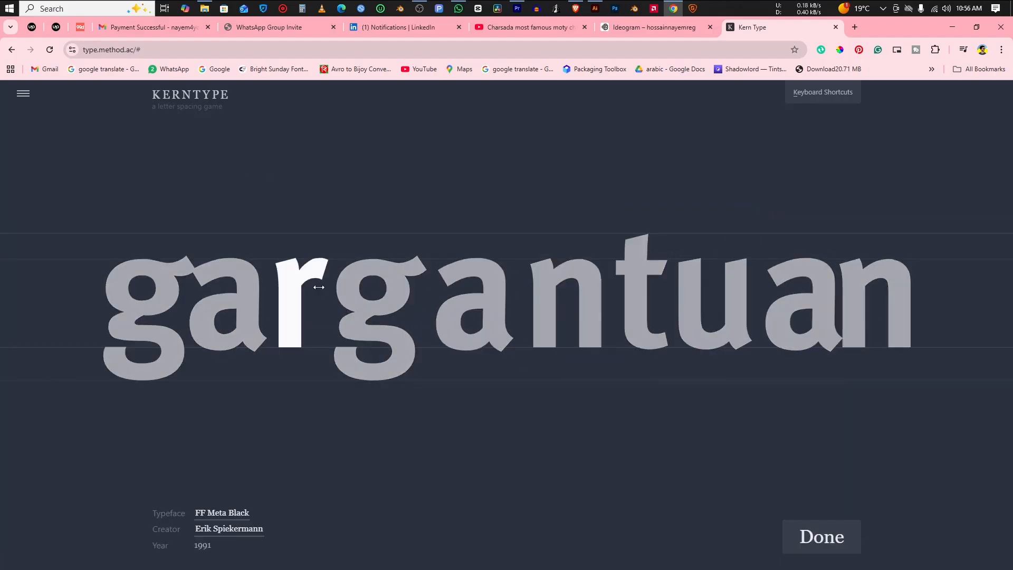
Even out the letter spacing of gargantuan, submit it and continue to the next word.
drag(691, 306, 676, 306)
drag(797, 304, 785, 304)
drag(286, 295, 260, 292)
drag(680, 291, 686, 292)
drag(565, 287, 572, 288)
drag(483, 285, 490, 285)
drag(401, 281, 410, 281)
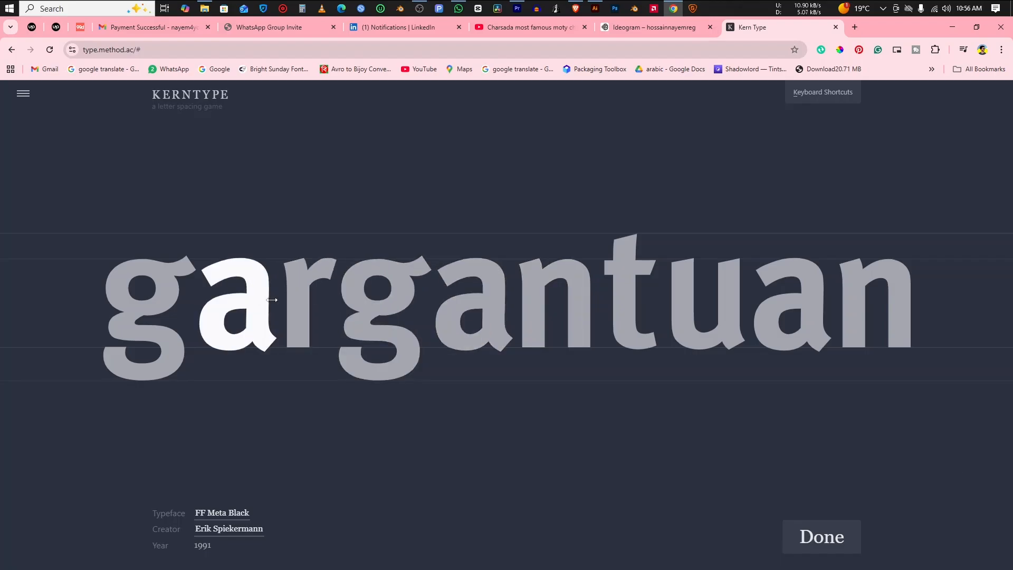
key(Return)
click(824, 539)
Shift two letters of the current word closer to its start, submit the spacing and continue.
drag(428, 346, 404, 346)
drag(538, 347, 512, 348)
click(824, 541)
click(825, 542)
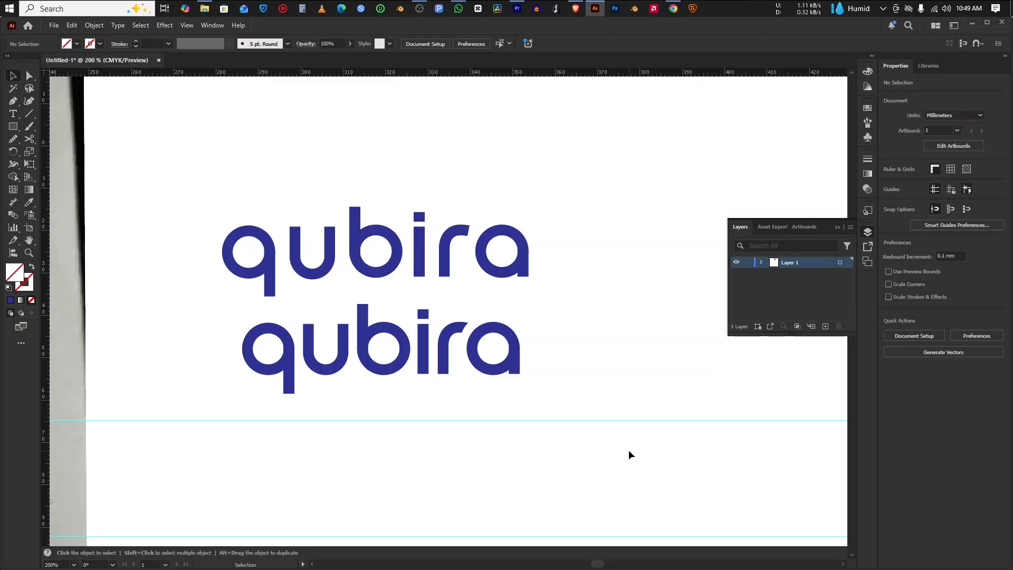
Return to Illustrator, undo the last two changes and leave the q group's isolation mode.
drag(420, 452, 530, 457)
scroll(473, 425, up, 2)
drag(480, 425, 472, 448)
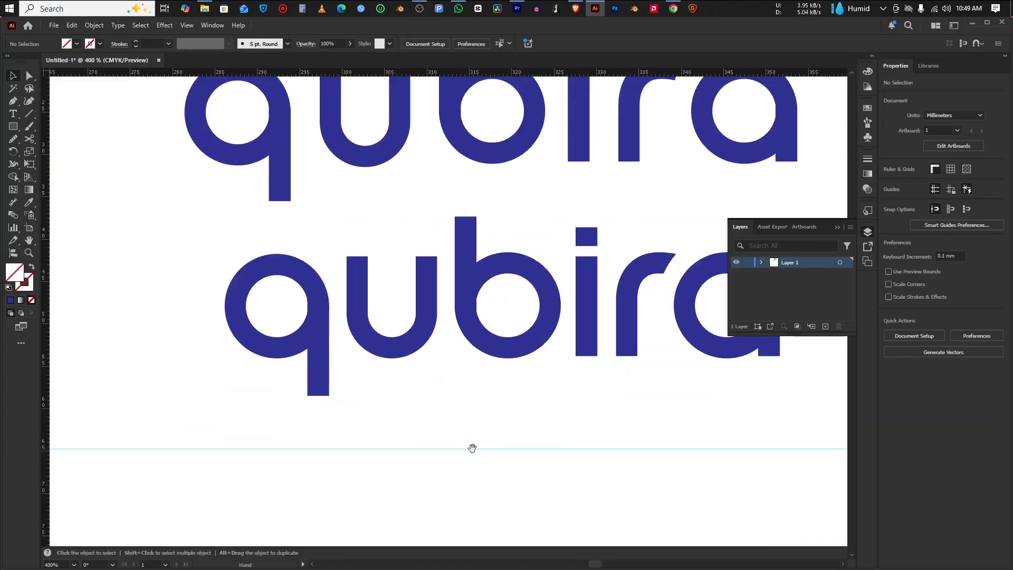
key(ctrl+z)
key(ctrl+z)
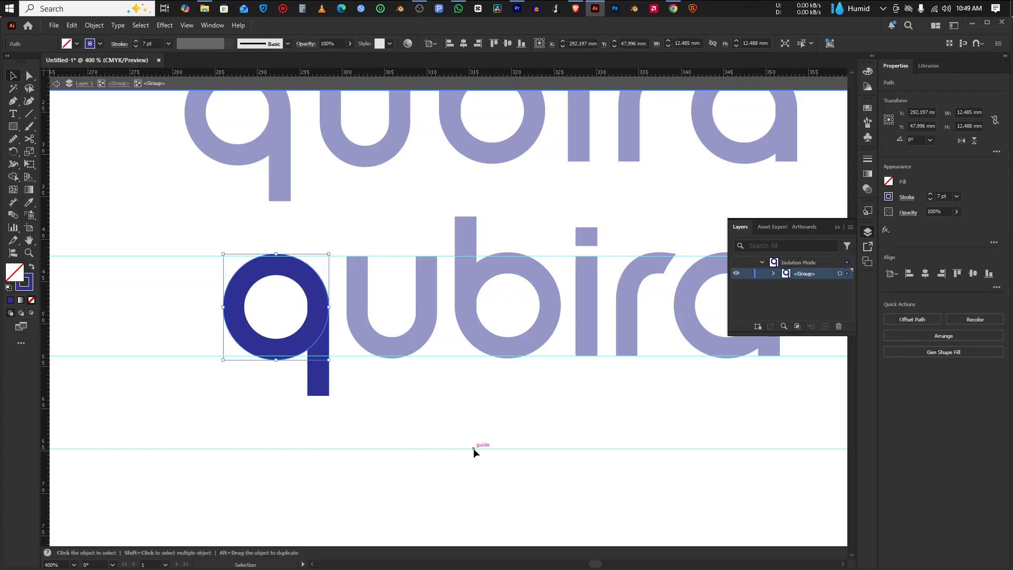
double_click(473, 448)
scroll(422, 428, down, 1)
drag(477, 452, 280, 452)
key(a)
drag(575, 286, 645, 512)
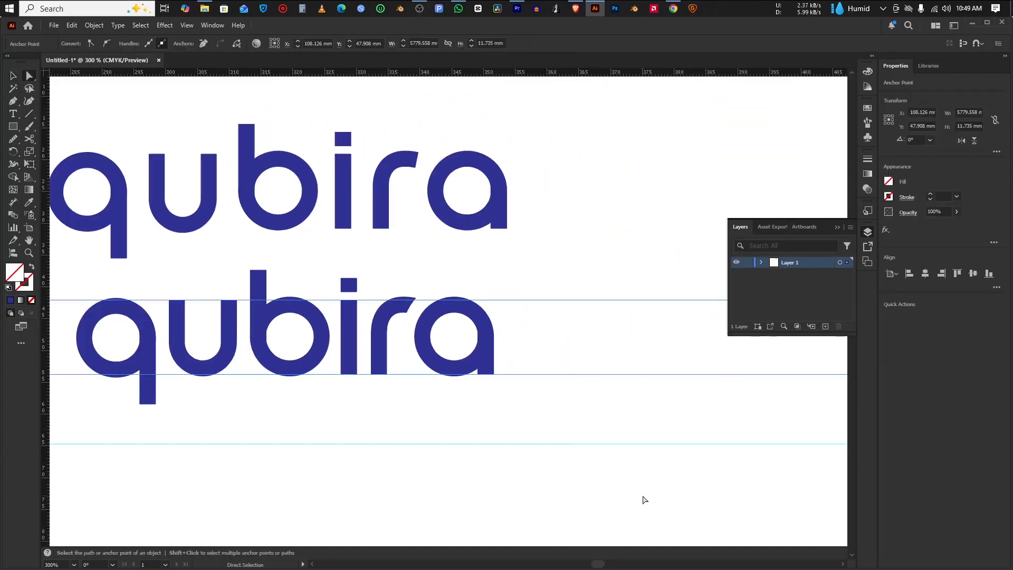
key(v)
click(642, 486)
drag(505, 470, 590, 475)
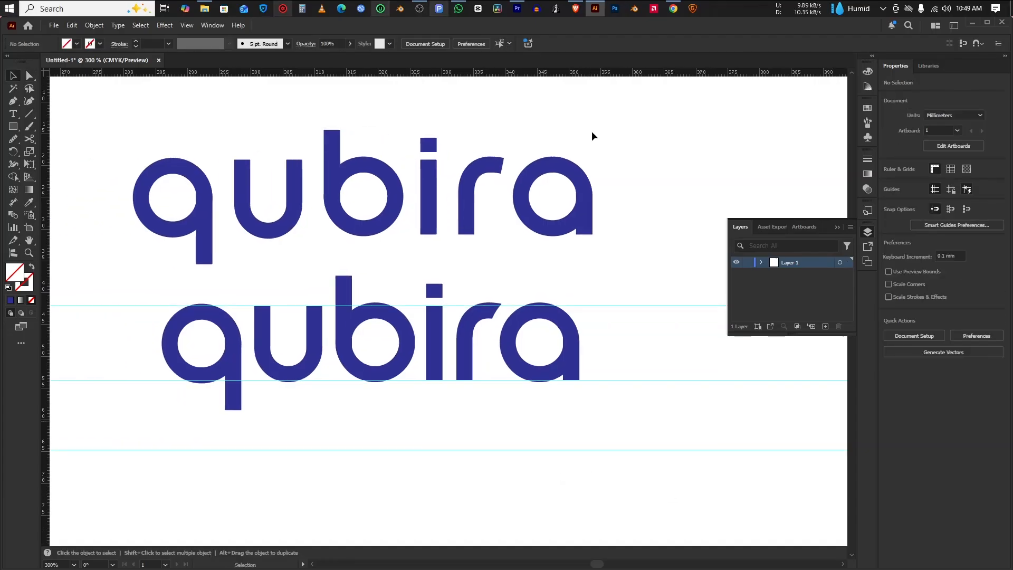
Move the lower qubira wordmark, with the curved cut on its r, above the other wordmark.
click(504, 347)
scroll(523, 351, down, 1)
drag(523, 357, 518, 145)
click(608, 171)
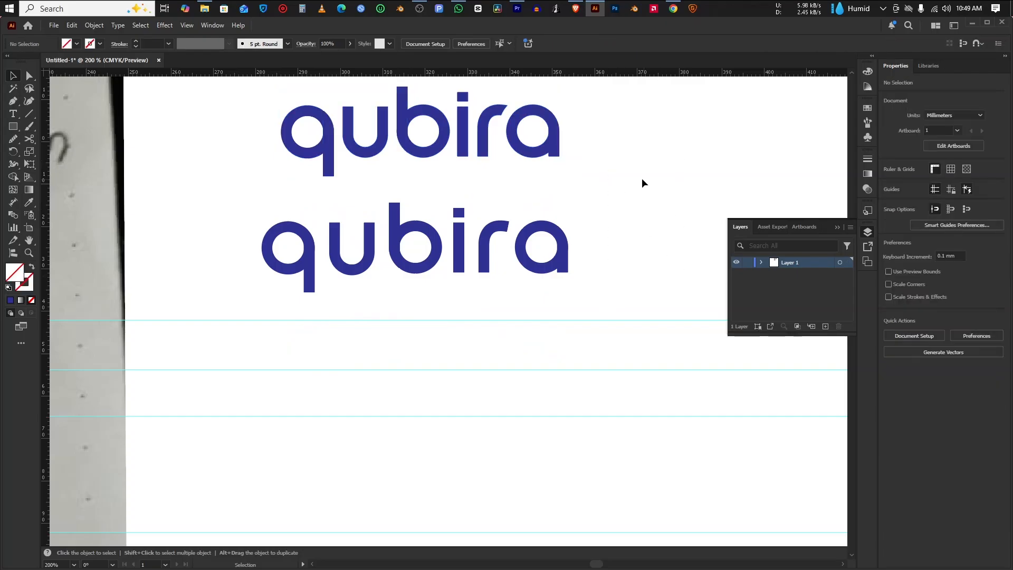
drag(640, 181, 746, 327)
drag(639, 314, 613, 294)
click(692, 338)
drag(693, 339, 646, 380)
scroll(647, 380, up, 1)
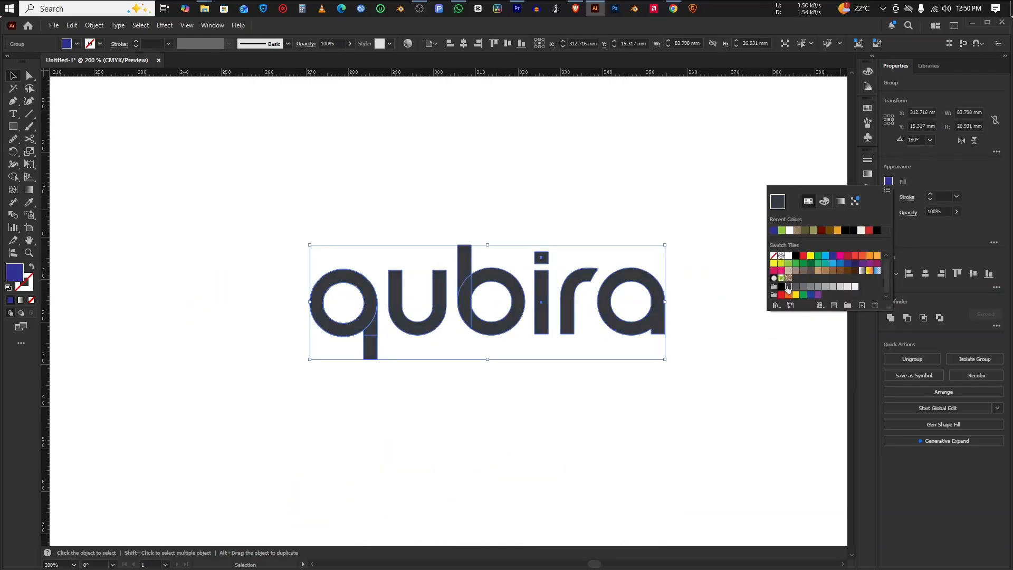
Change the whole qubira wordmark's fill to black and deselect it.
click(781, 287)
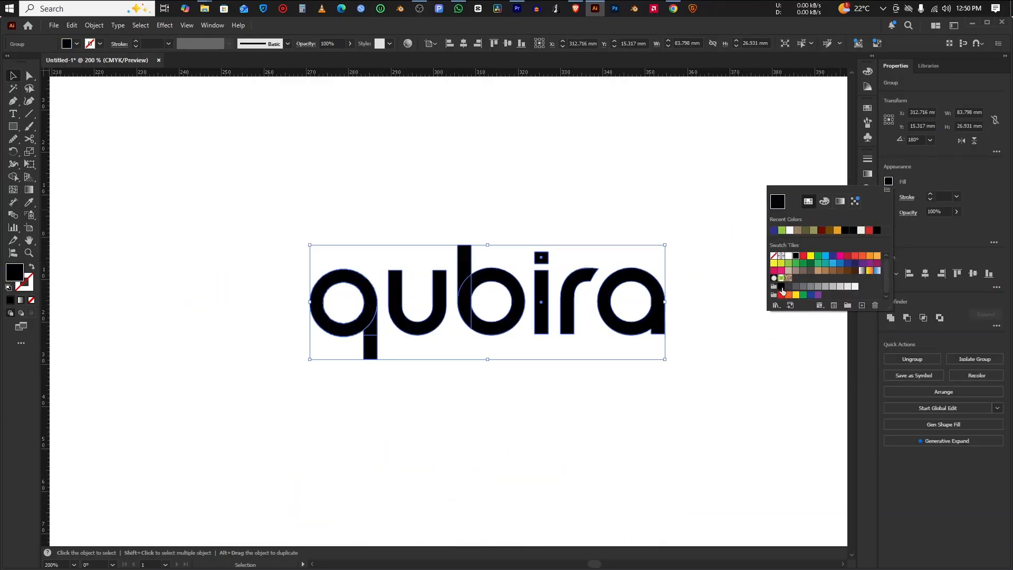
click(745, 309)
scroll(721, 311, up, 1)
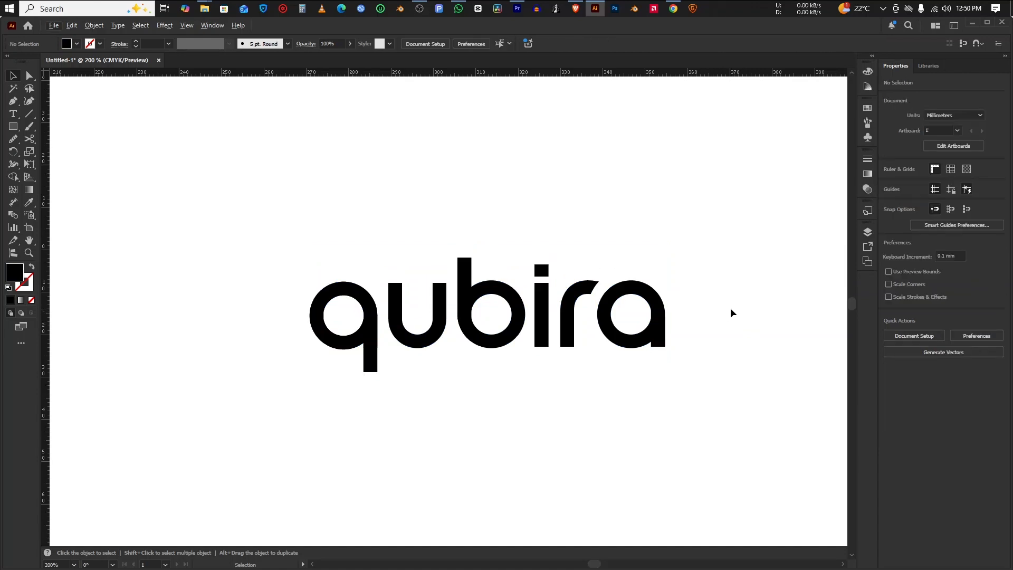
scroll(733, 306, up, 1)
drag(735, 311, 787, 287)
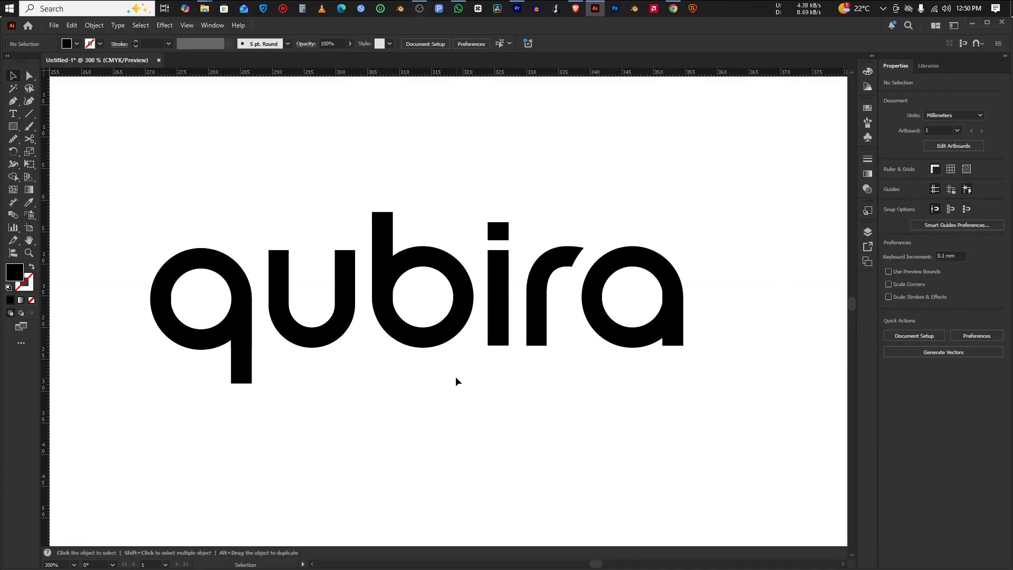
drag(460, 372, 471, 368)
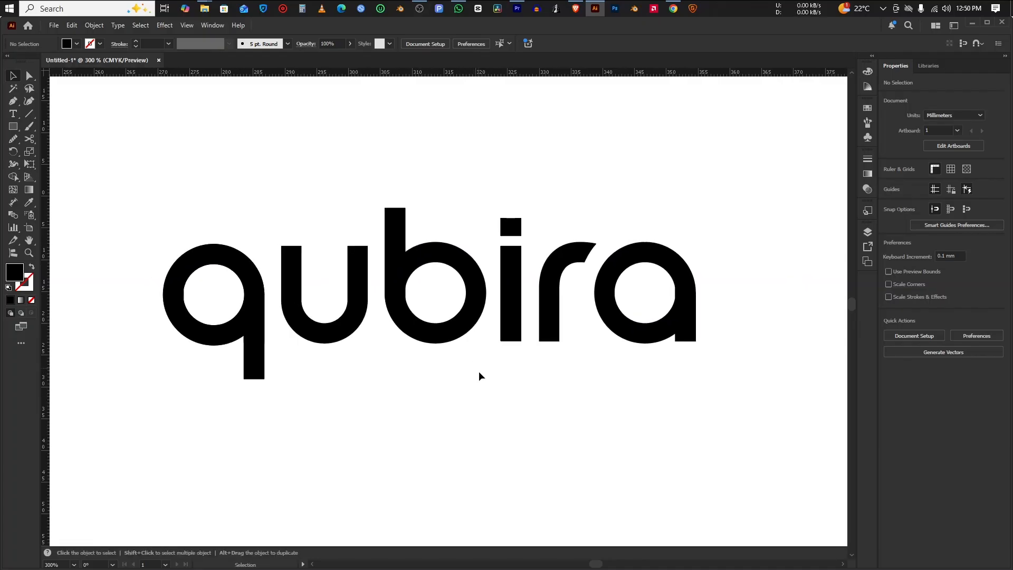
Show the hidden objects and select the NEXT LEVEL INNOVATION tagline beneath the wordmark.
key(ctrl+alt+3)
click(565, 417)
click(628, 377)
Search the fonts for Gilroy, then search for Gotham and apply Gotham-Medium to the tagline.
click(942, 271)
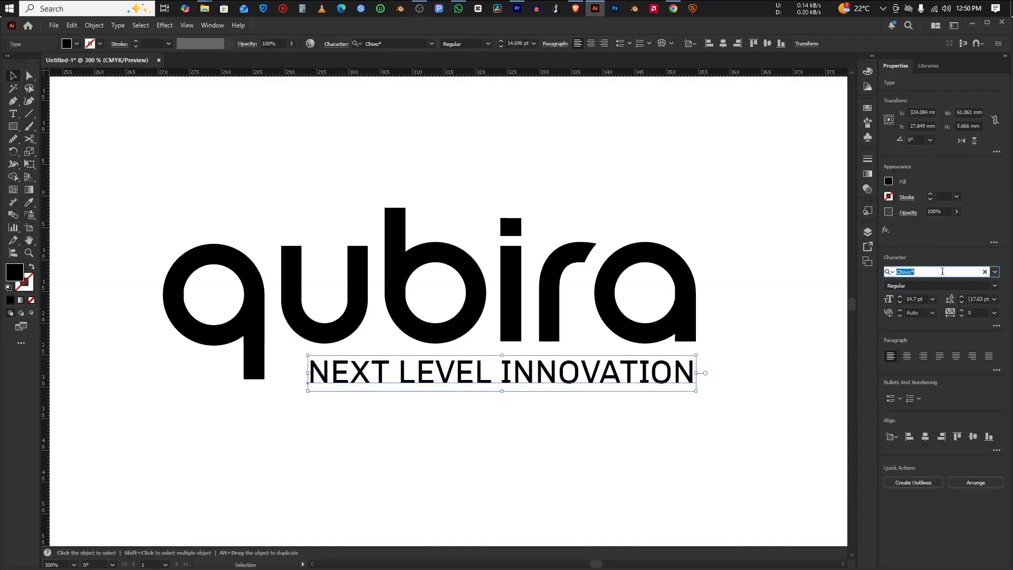
text(gilroy)
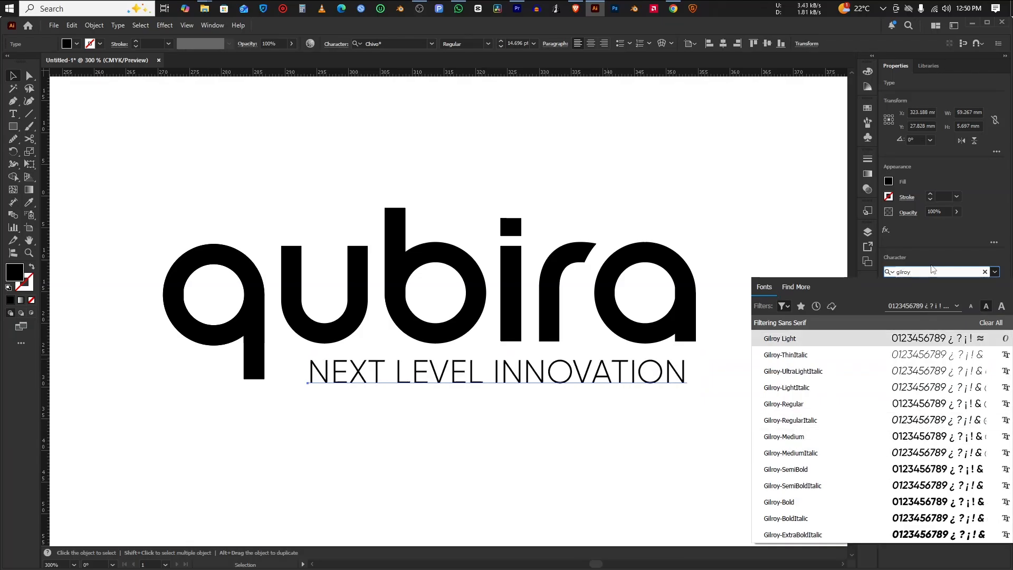
key(Escape)
text(gotham)
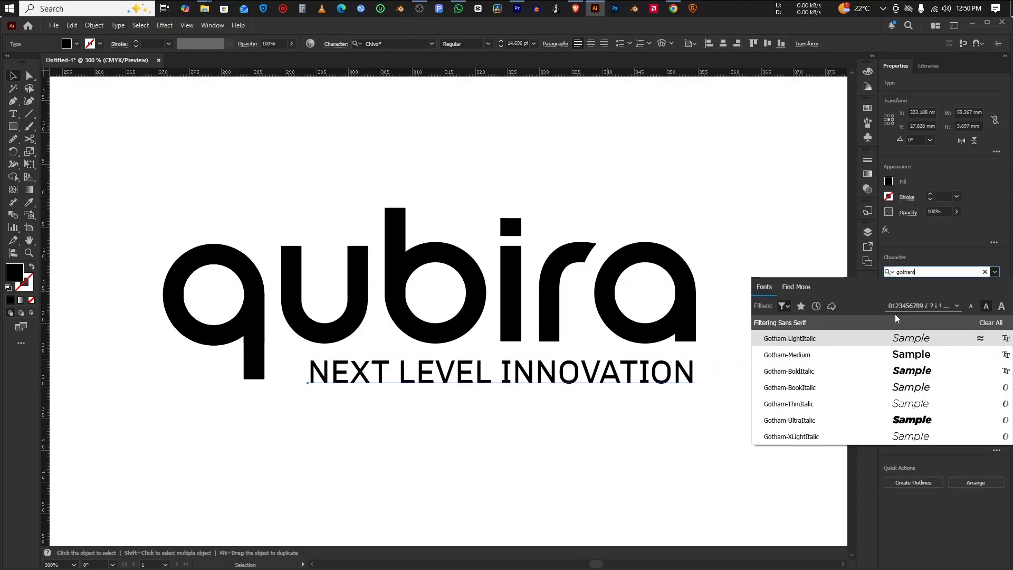
click(802, 355)
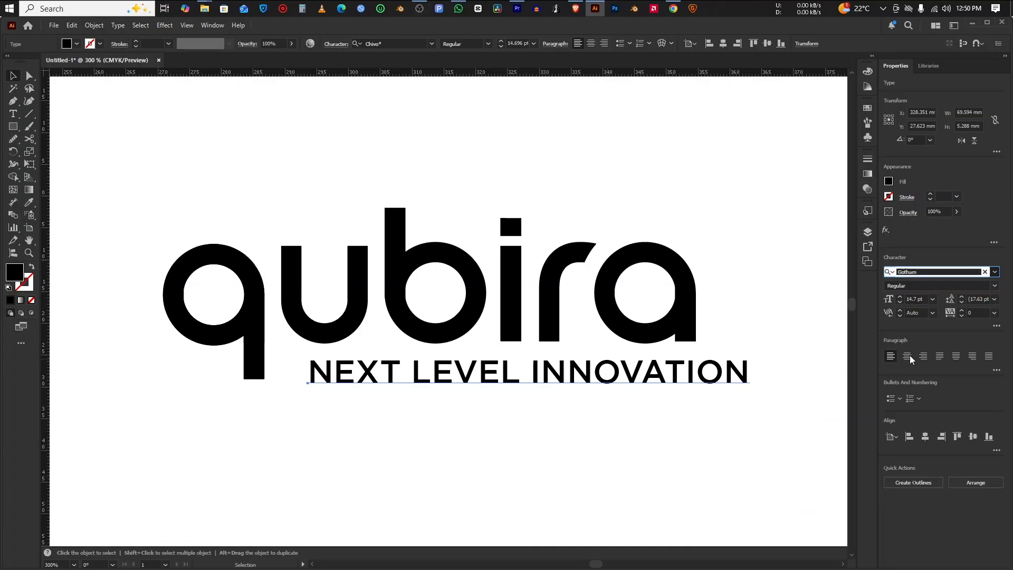
Scale the tagline down to fit beneath the letters b to a, flush with the wordmark's right edge.
click(705, 389)
scroll(459, 387, down, 1)
scroll(351, 372, up, 1)
click(367, 377)
drag(361, 378, 416, 378)
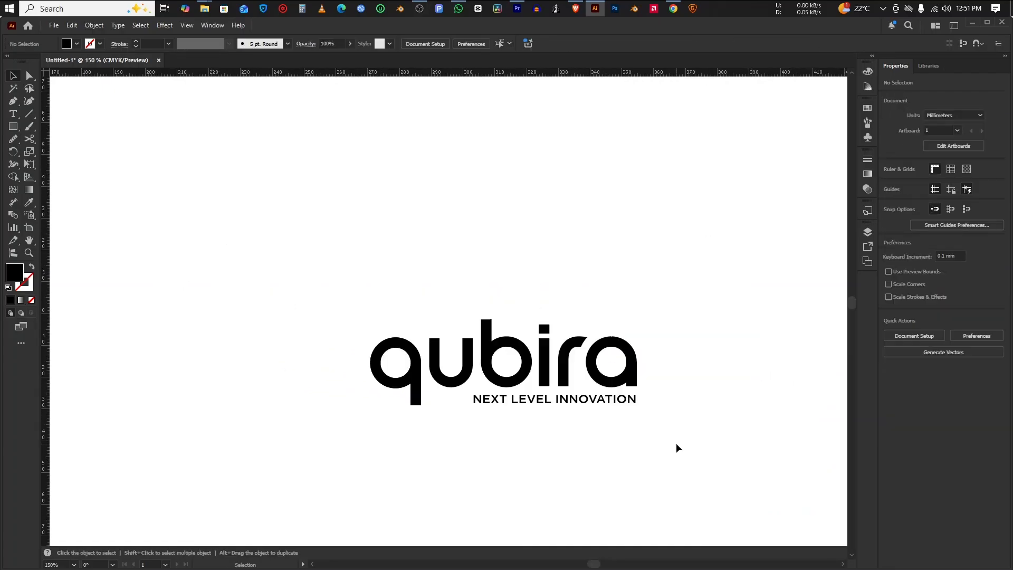
scroll(572, 393, up, 1)
key(space)
drag(606, 447, 595, 413)
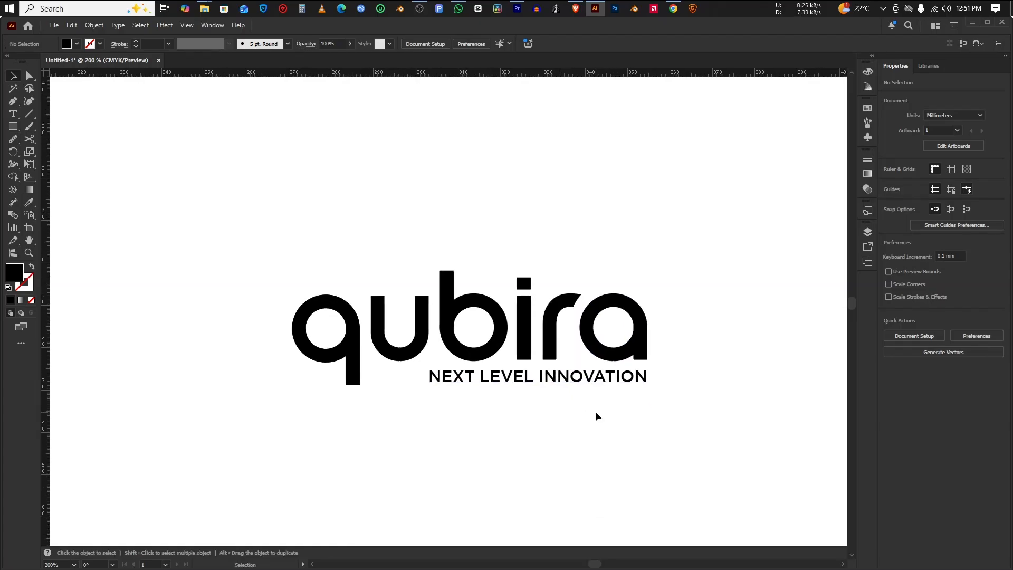